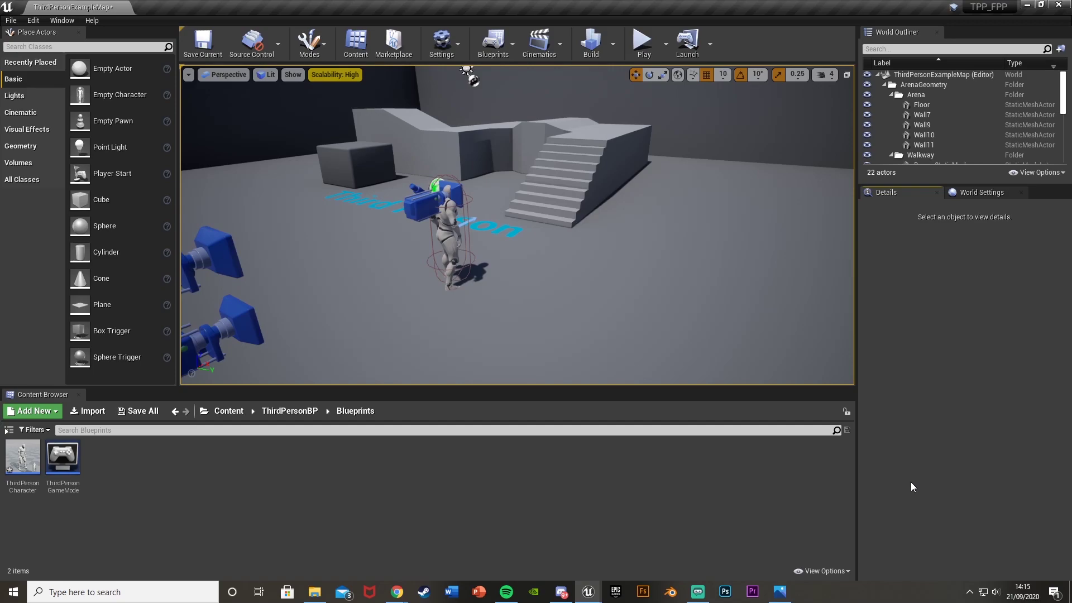
- Play-test the level in the editor, running, jumping and toggling between third-person and first-person views, and stop the session
click(639, 141)
key(w)
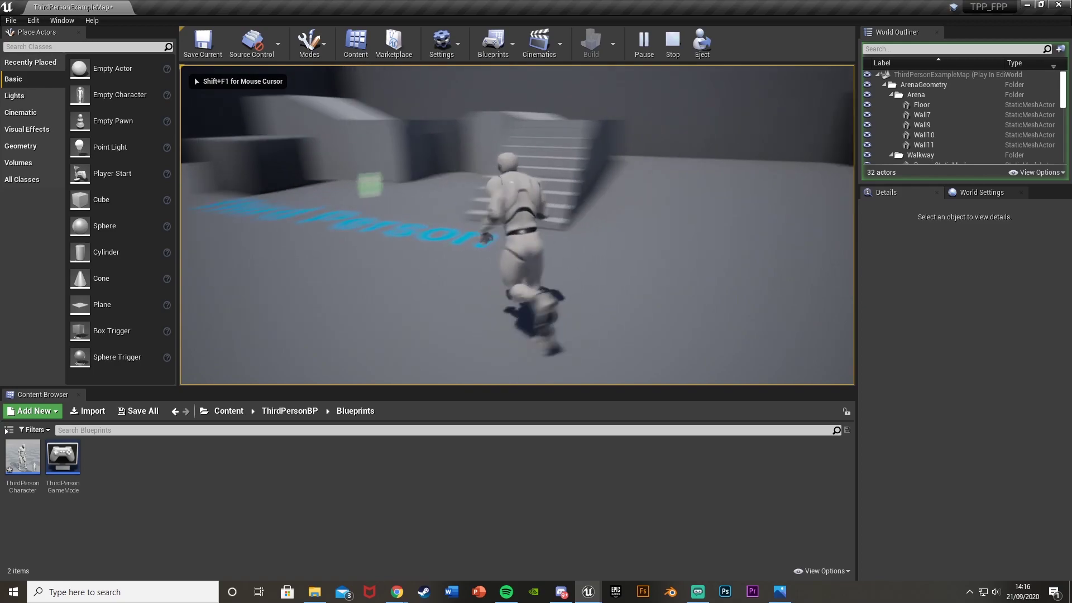
key(w)
key(v)
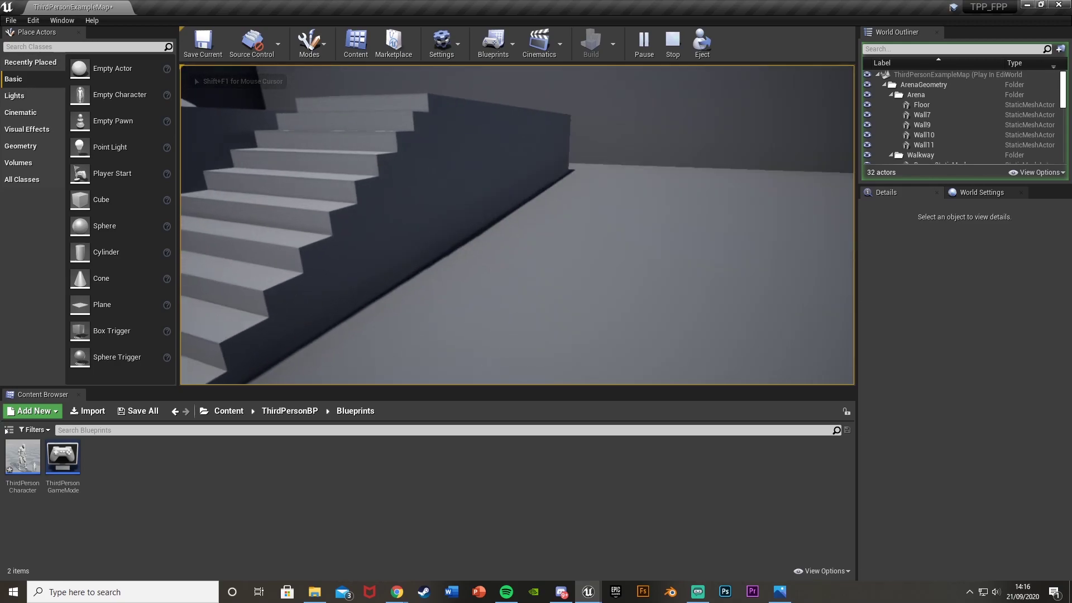
key(v)
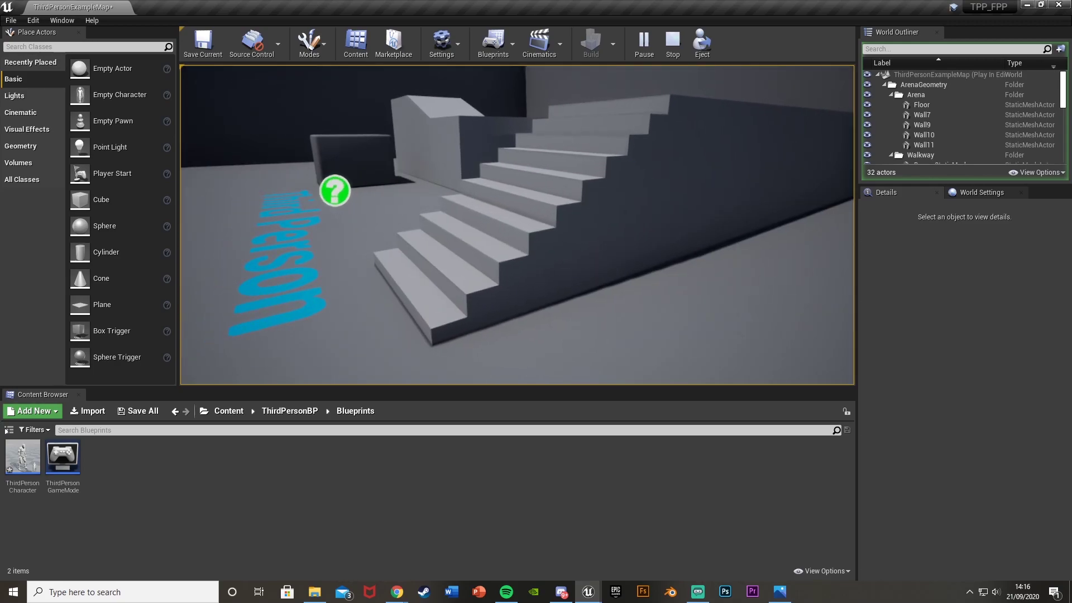
key(w)
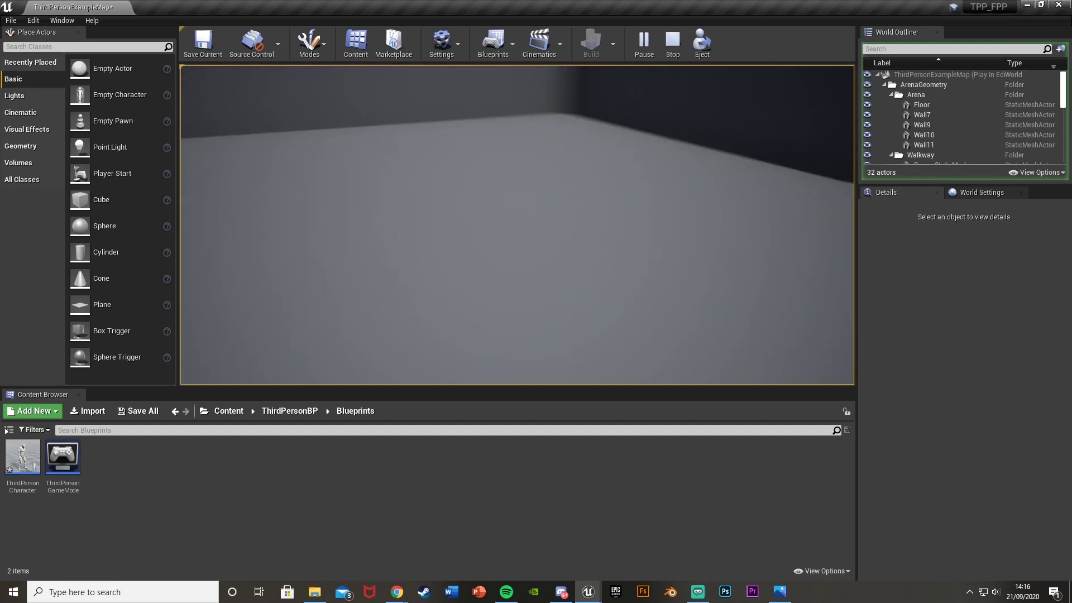
key(v)
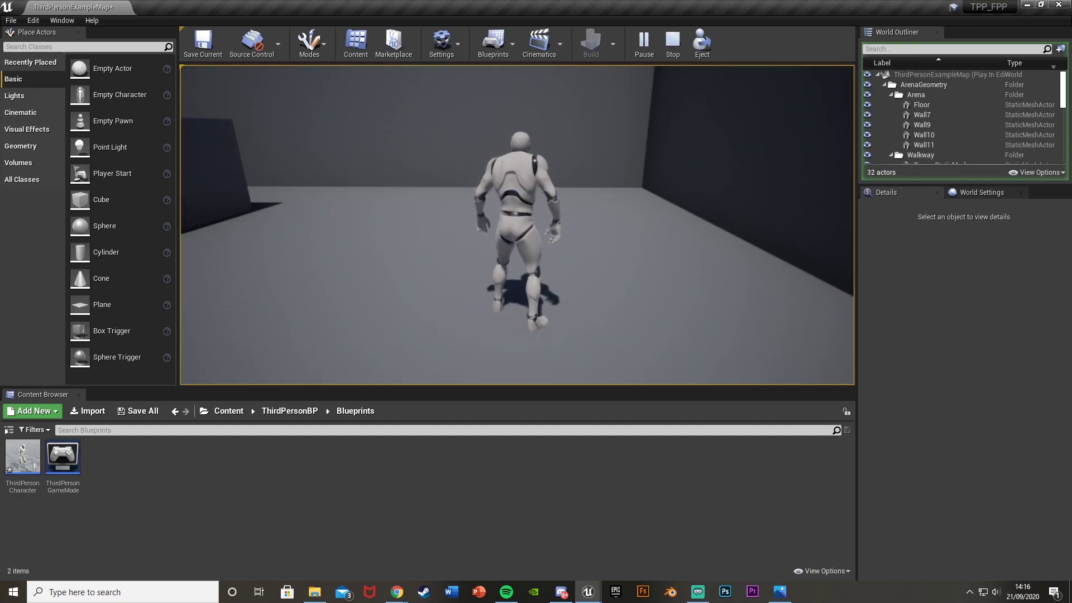
key(w)
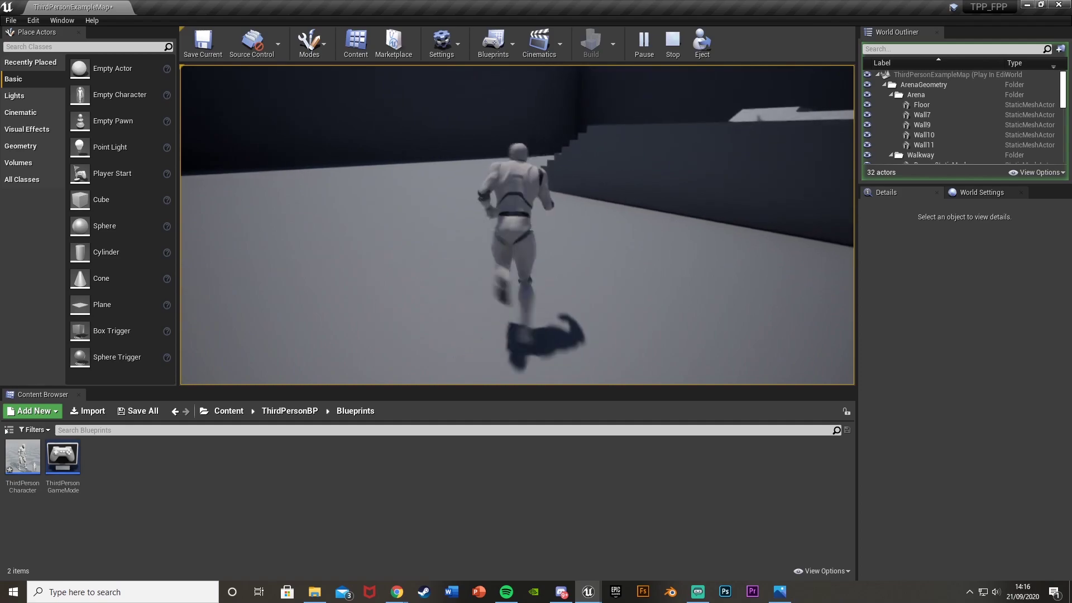
key(space)
key(w)
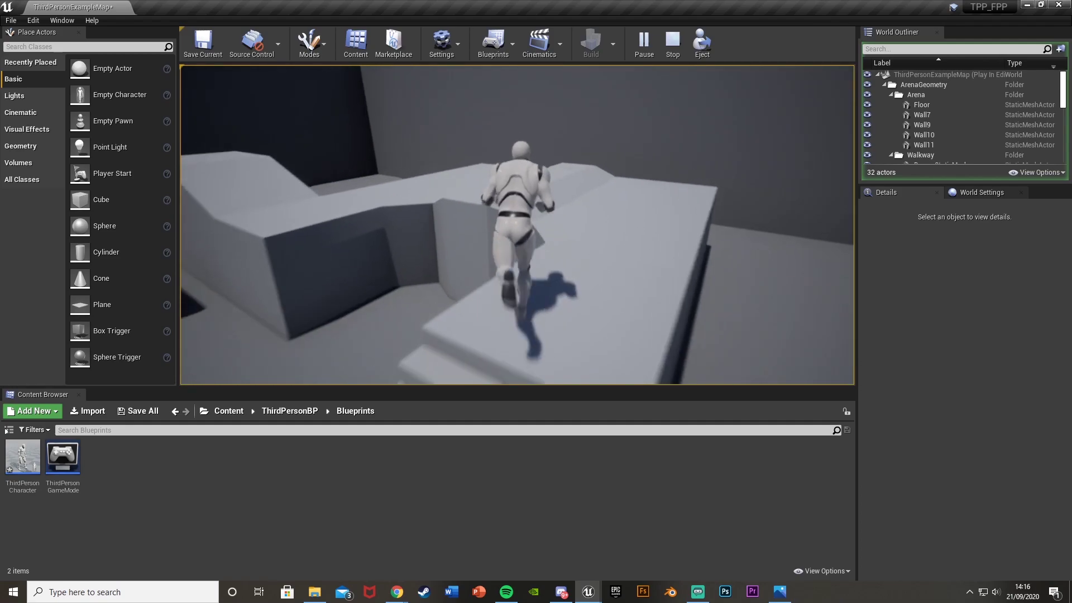
key(v)
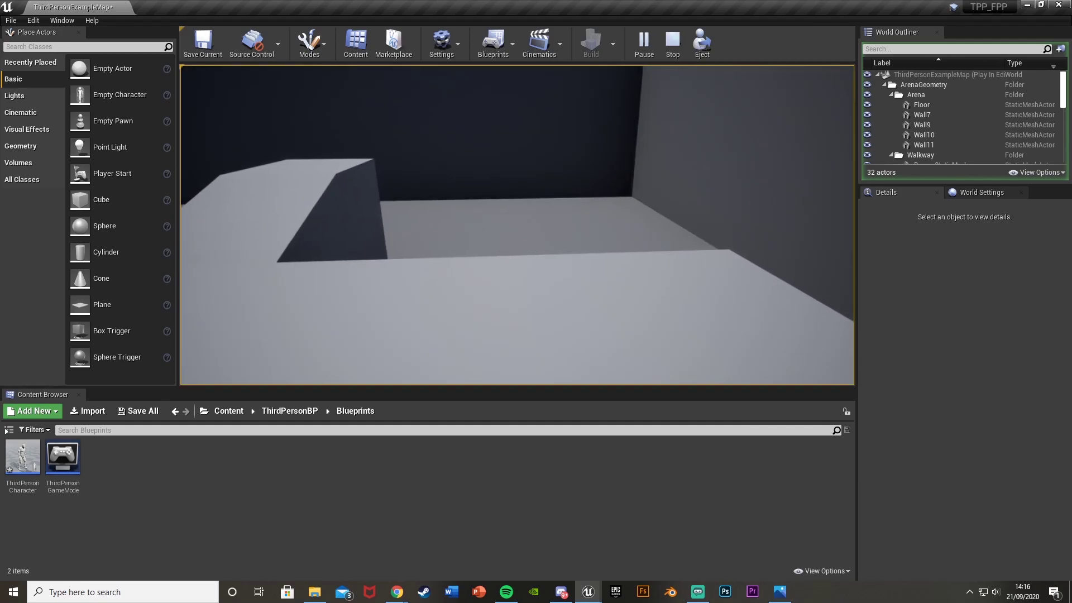
key(v)
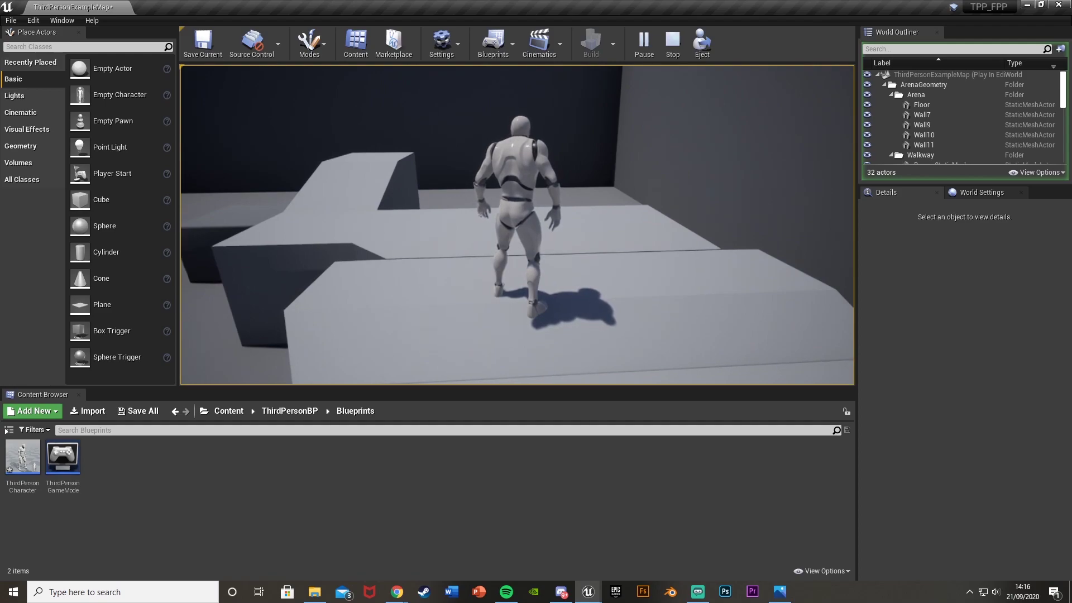
key(w)
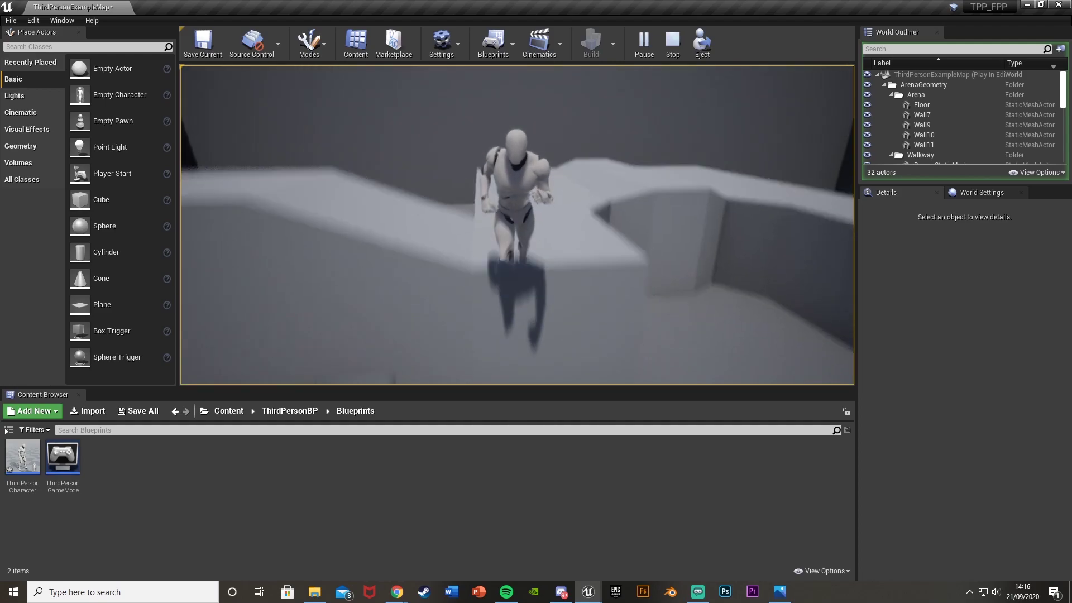
key(space)
key(w)
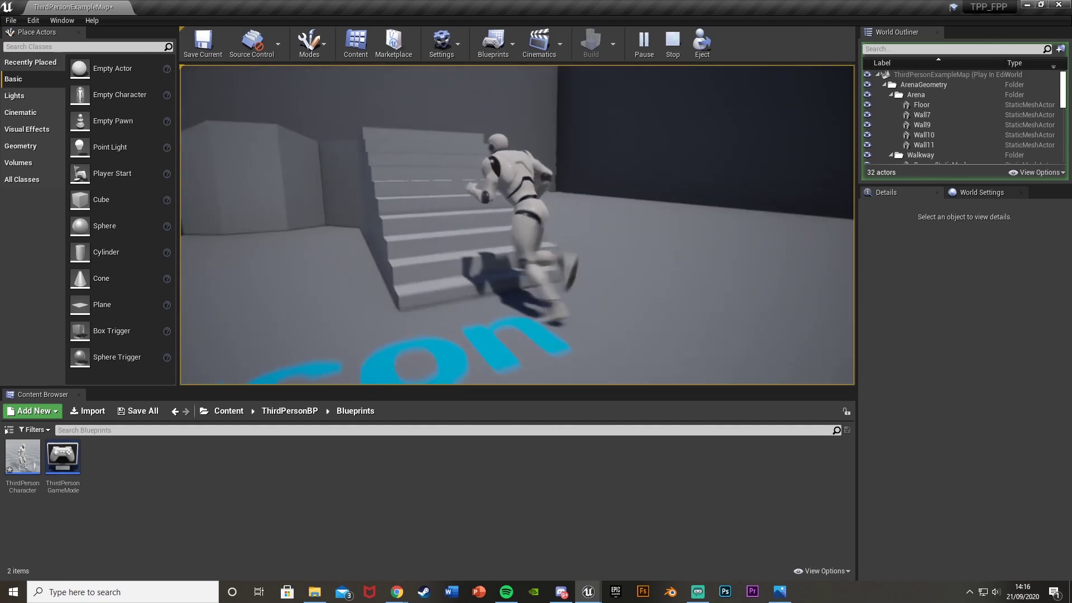
key(Escape)
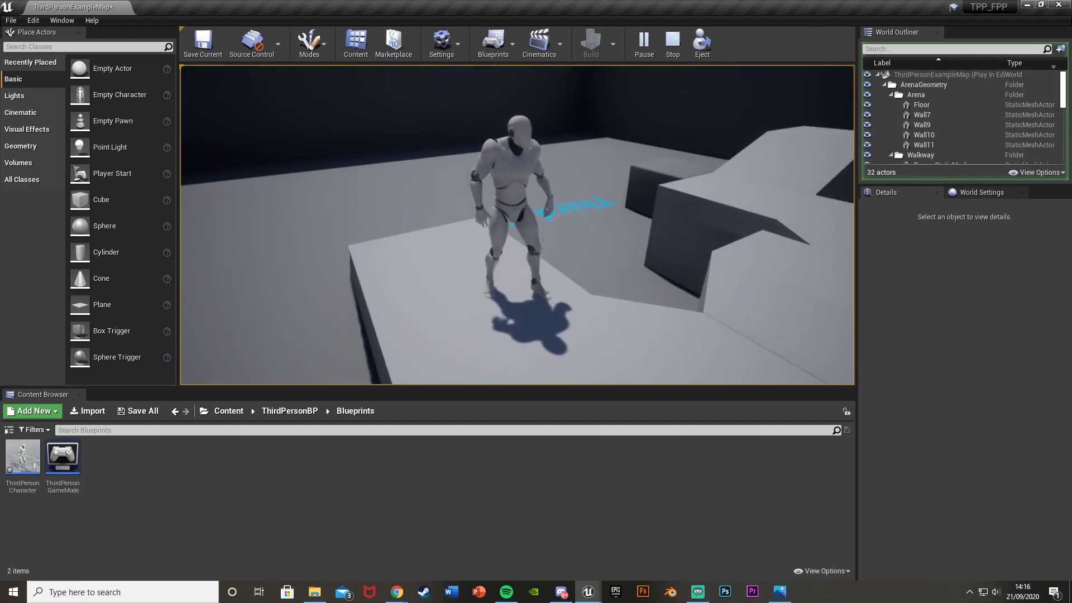
mouse_move(587, 591)
click(646, 556)
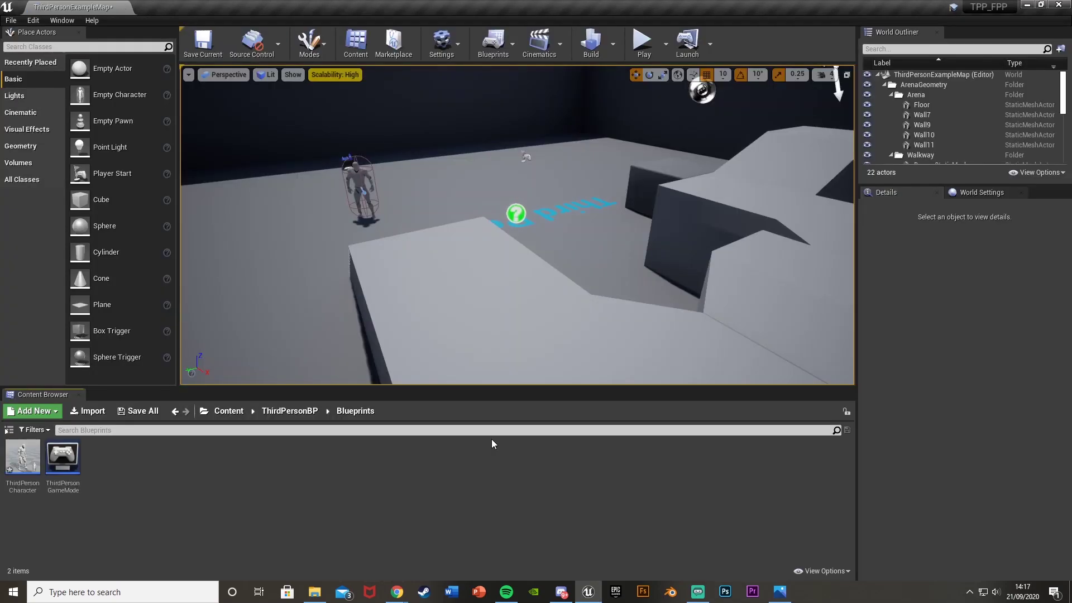
- Open the ThirdPersonCharacter blueprint from the project's ThirdPersonBP/Blueprints folder
click(30, 460)
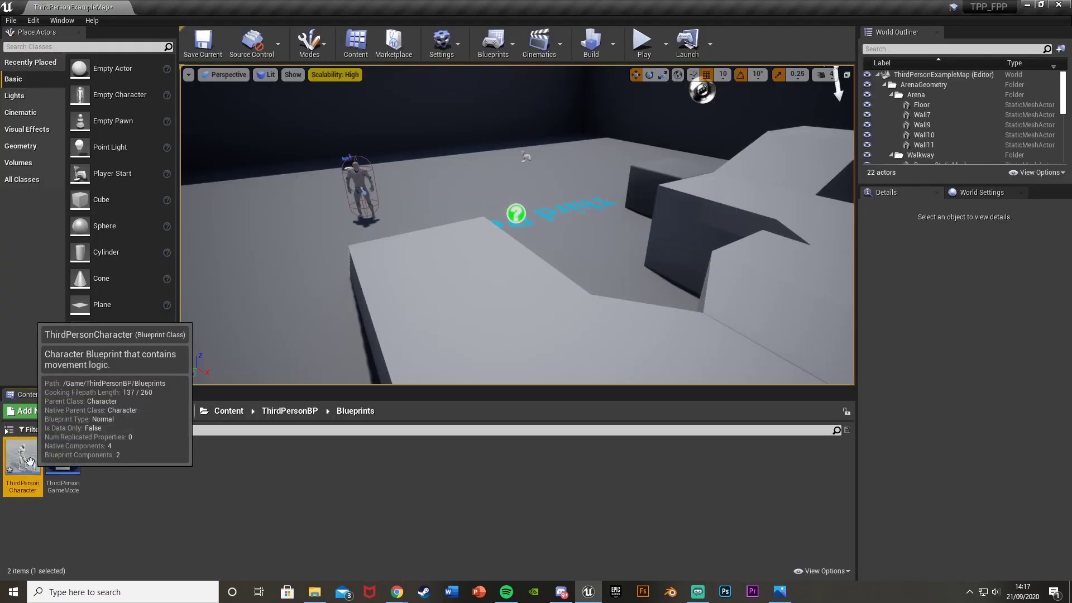
click(229, 411)
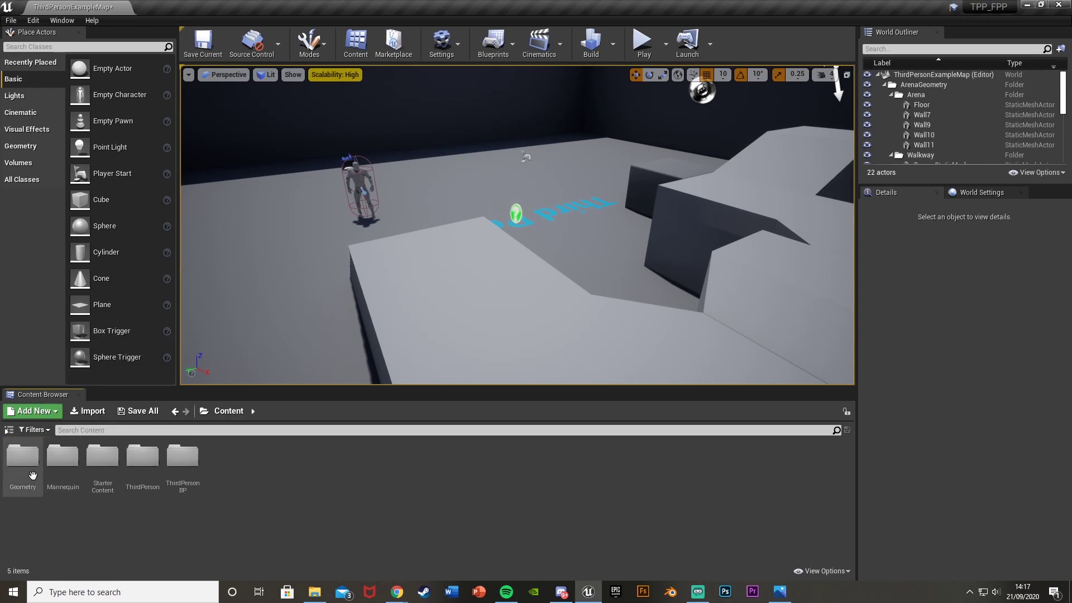
double_click(191, 484)
double_click(23, 461)
double_click(28, 466)
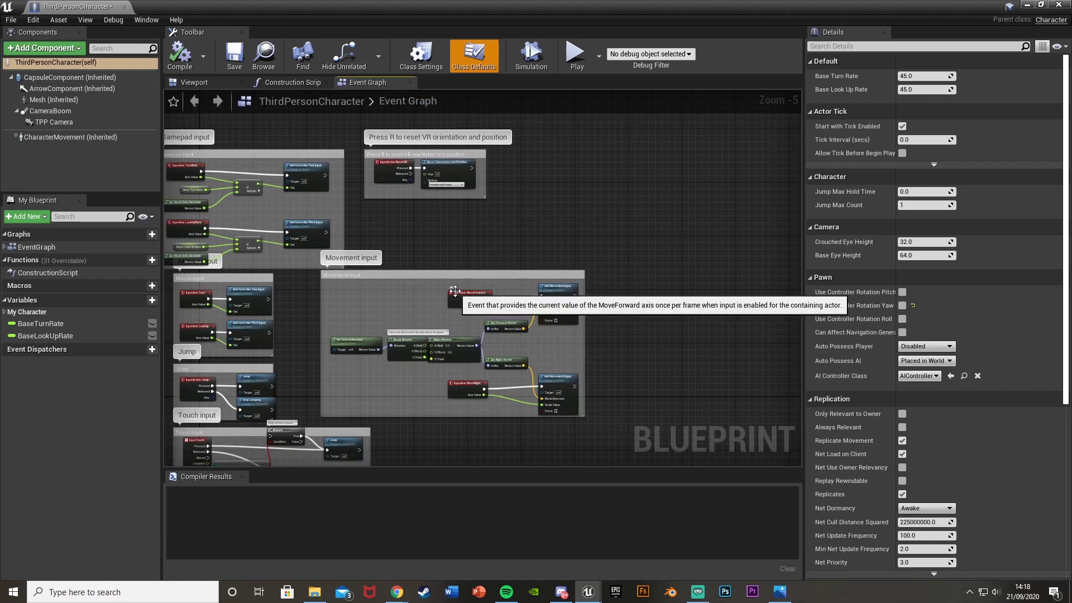
- Duplicate the TPP Camera component in the character's viewport and name the copy FPP Camera
click(195, 82)
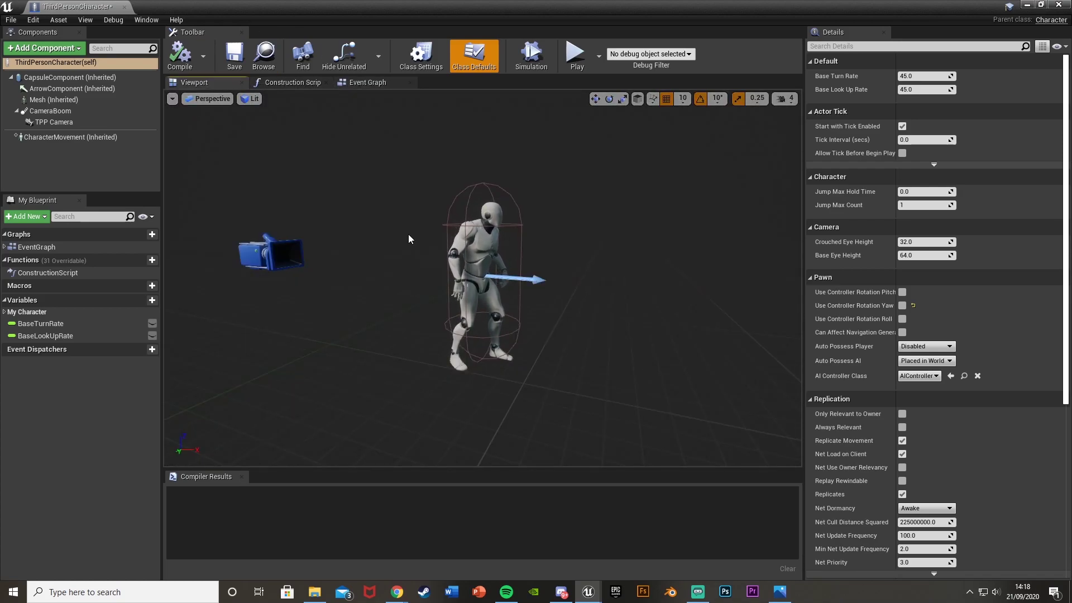
click(280, 252)
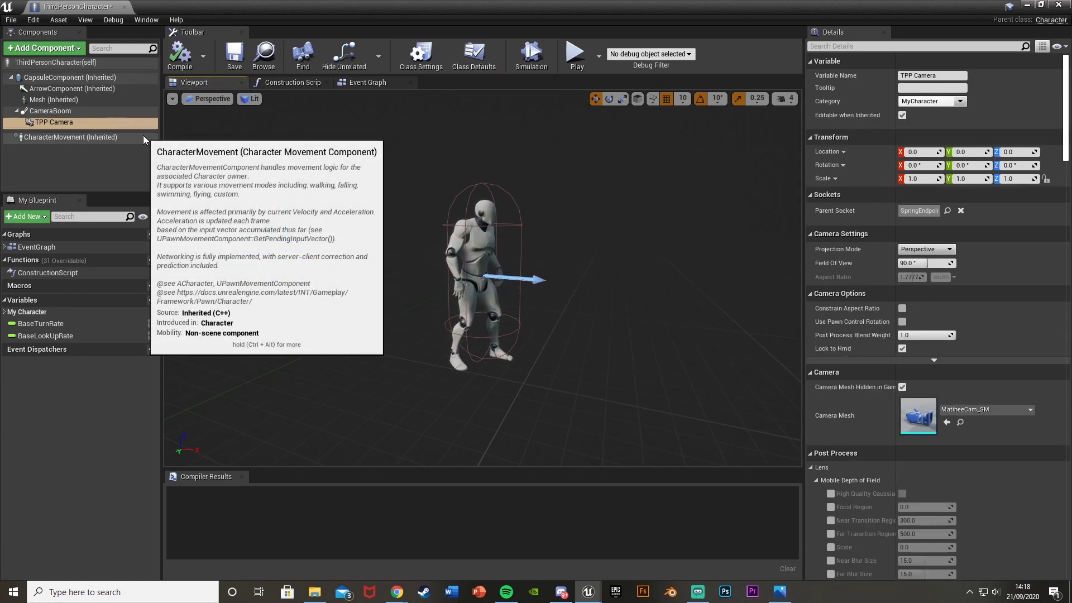
click(99, 130)
click(92, 124)
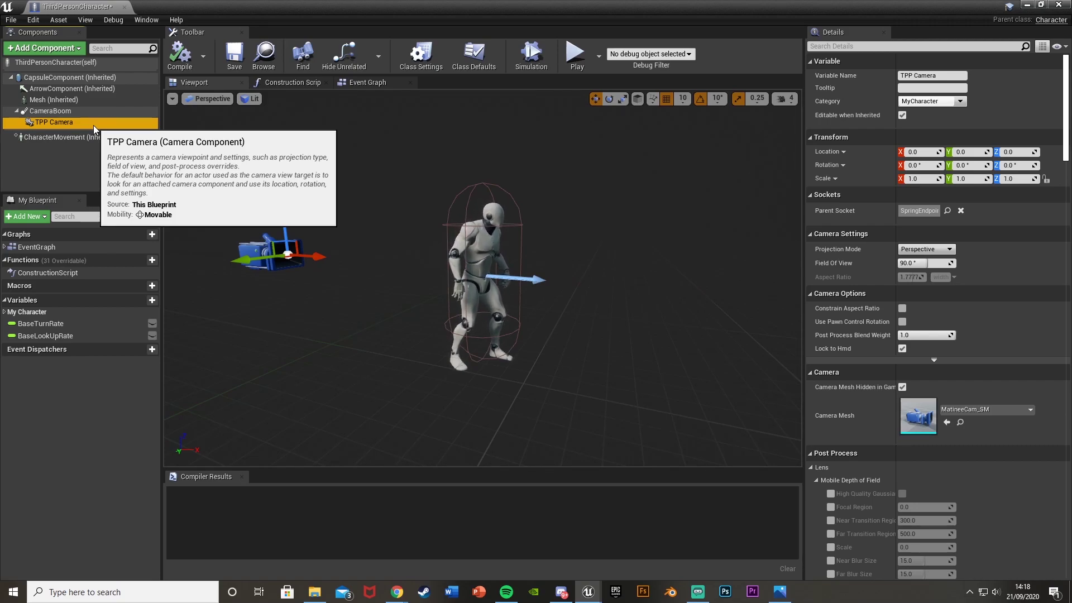
key(ctrl+w)
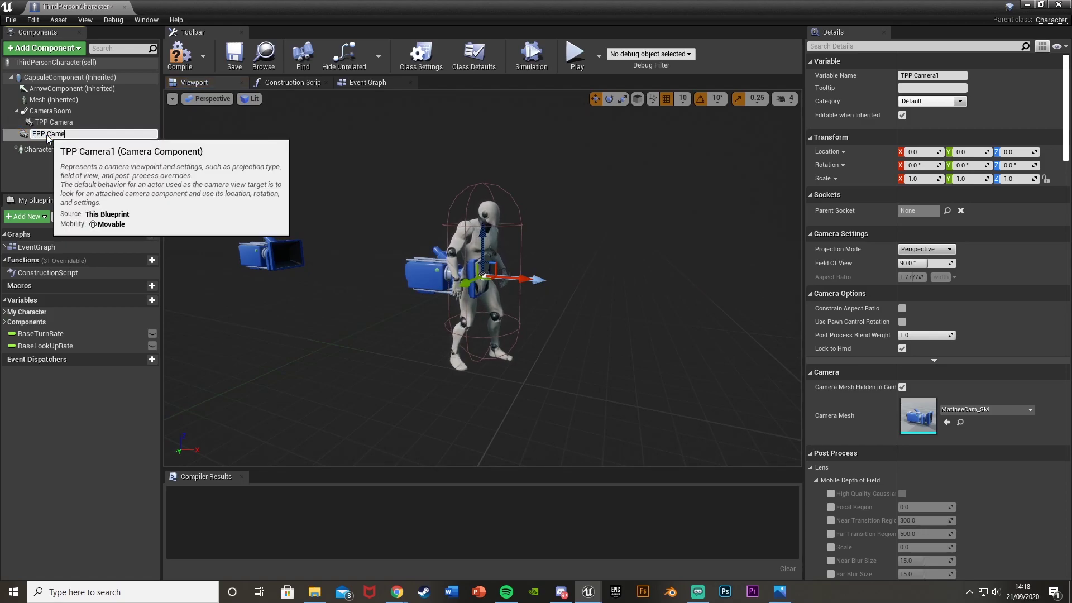
key(Return)
- Parent the FPP Camera to the Mesh component and set its parent socket to the head bone
drag(47, 136, 53, 104)
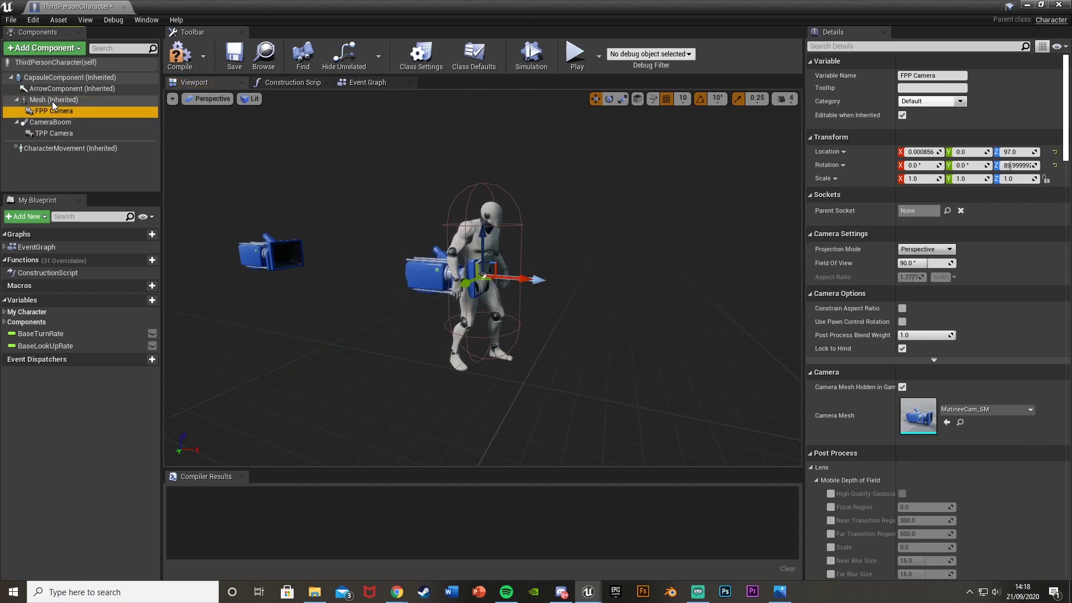
click(947, 210)
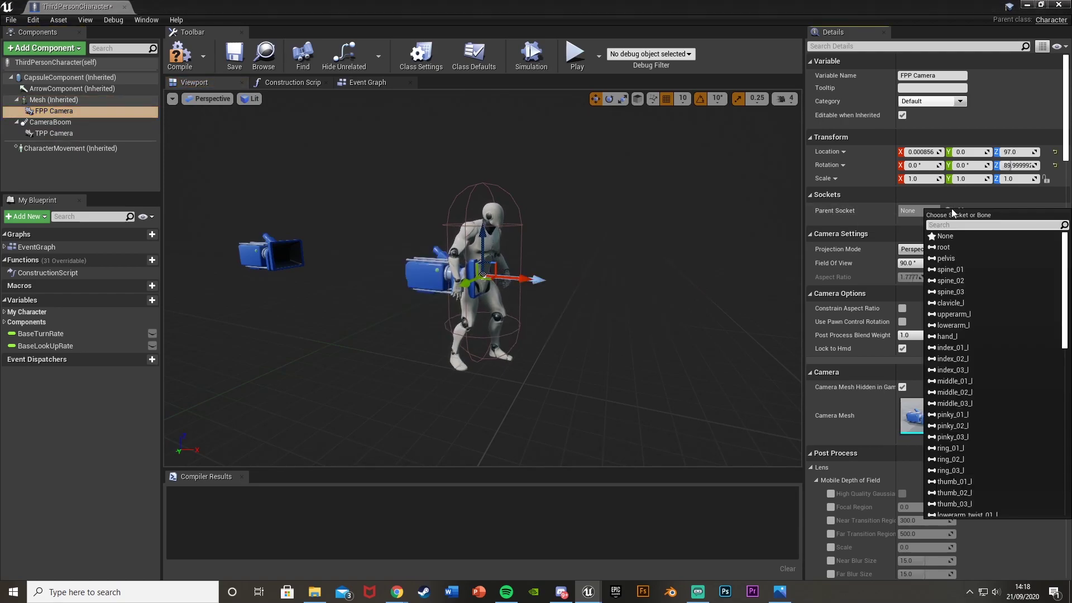
text(head)
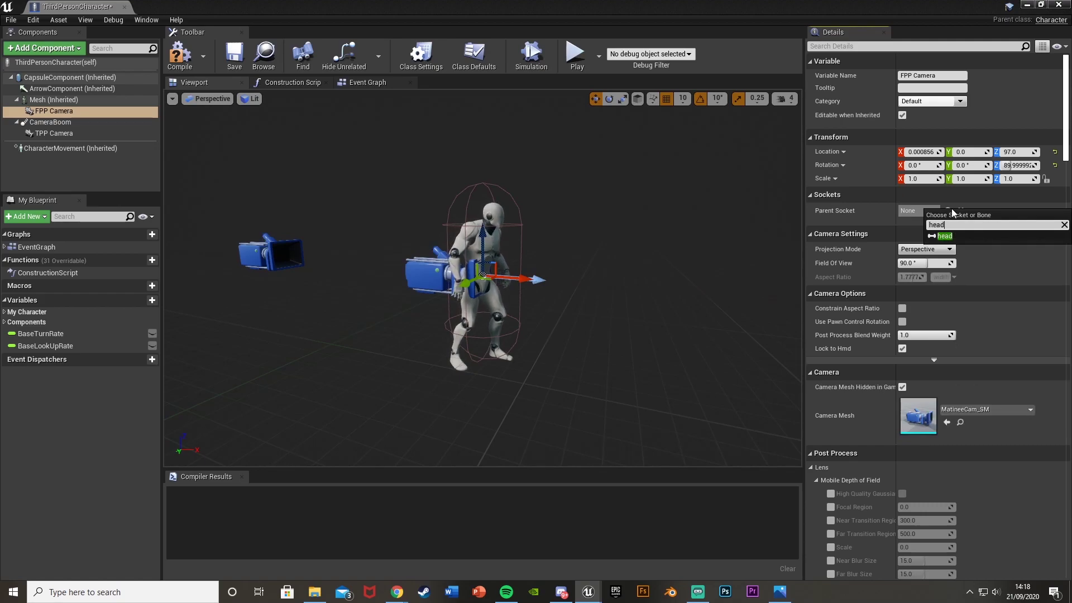
click(959, 236)
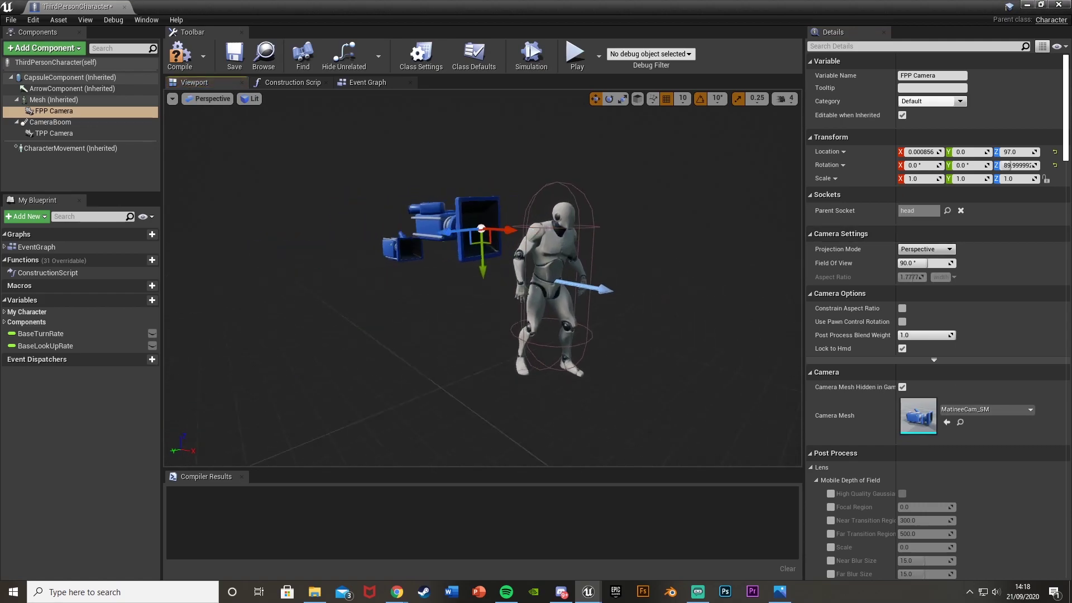
- Rotate the FPP Camera to about -90°, 0°, 90° and move it onto the character's head, at about X 0, Y 10, Z -3
right_drag(478, 241, 430, 242)
key(e)
drag(447, 185, 504, 156)
key(space)
key(space)
right_drag(464, 197, 426, 198)
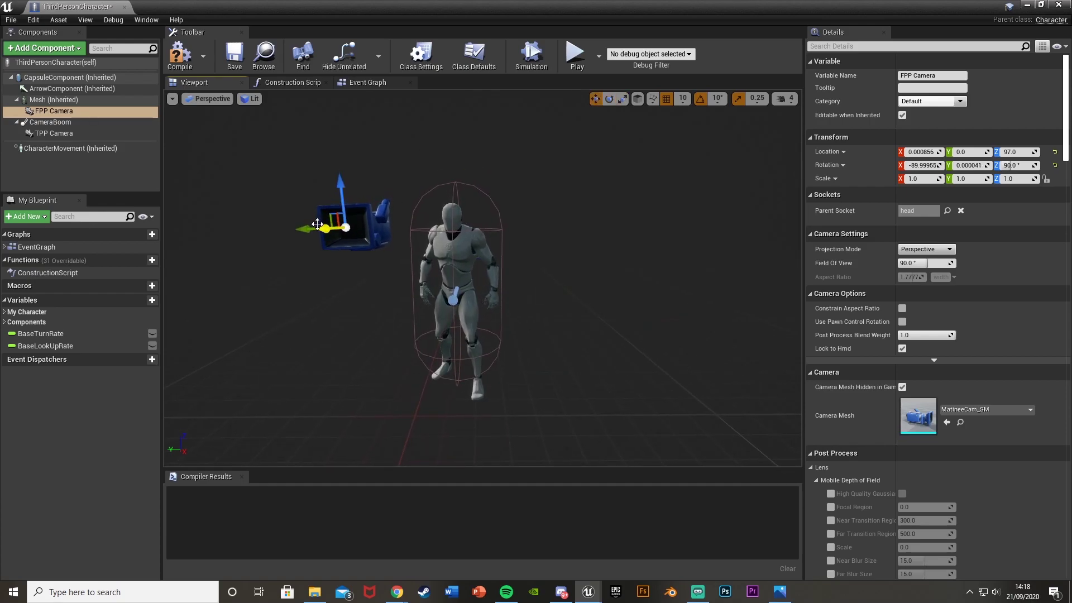
drag(307, 229, 419, 226)
right_drag(419, 225, 464, 239)
drag(417, 241, 432, 241)
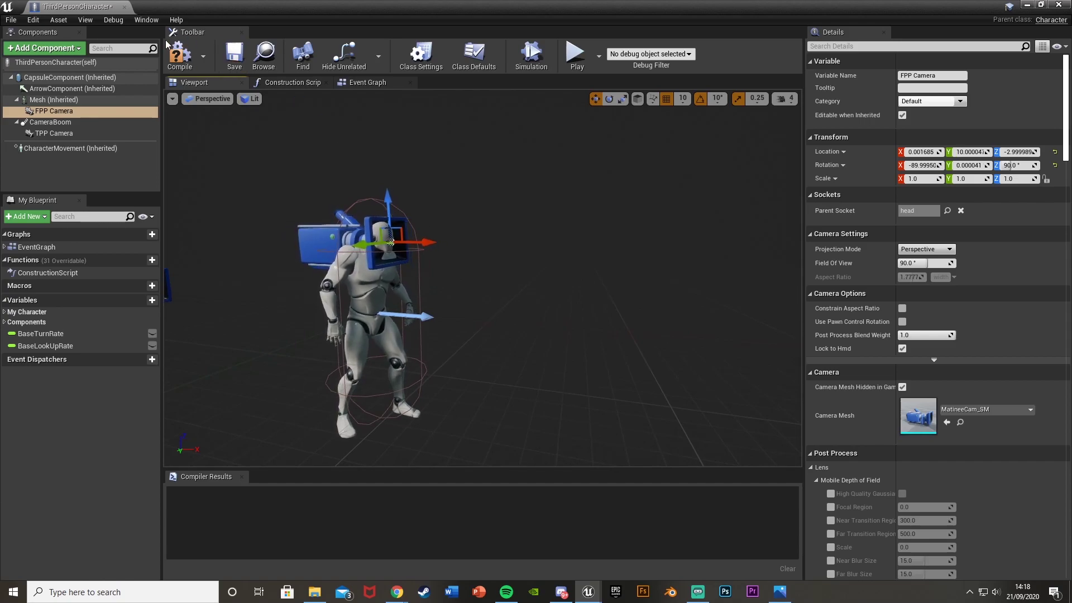
- Enable Use Pawn Control Rotation on the FPP Camera and compile the blueprint
click(178, 54)
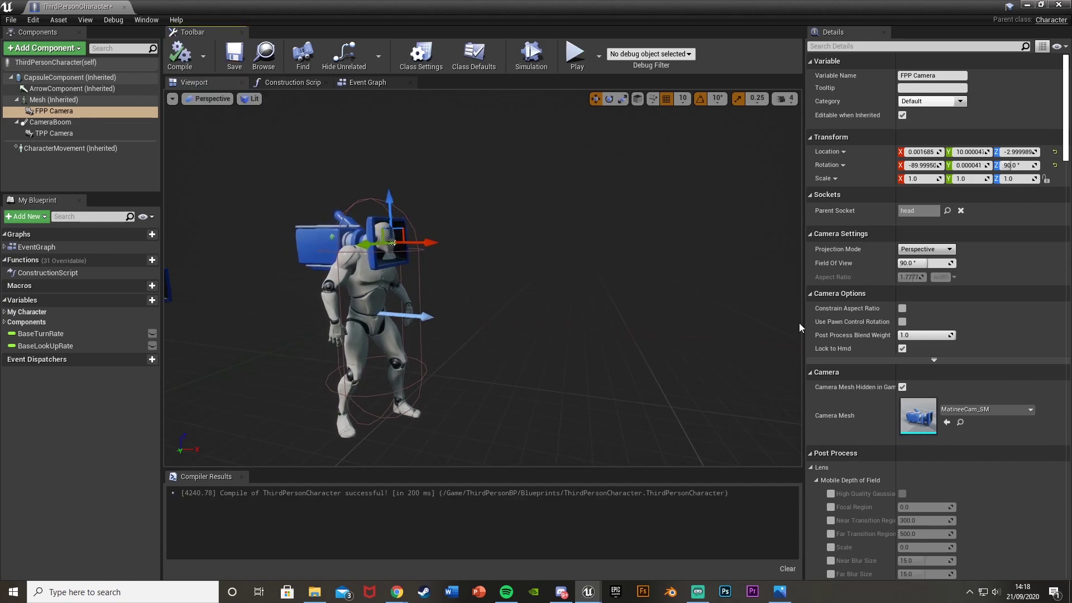
click(902, 322)
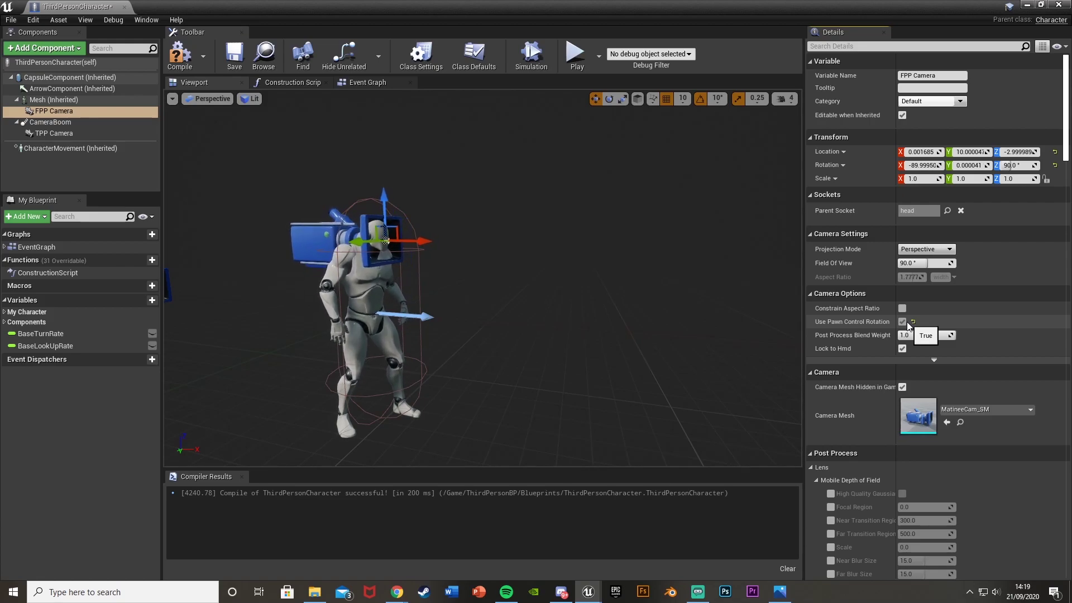
click(191, 64)
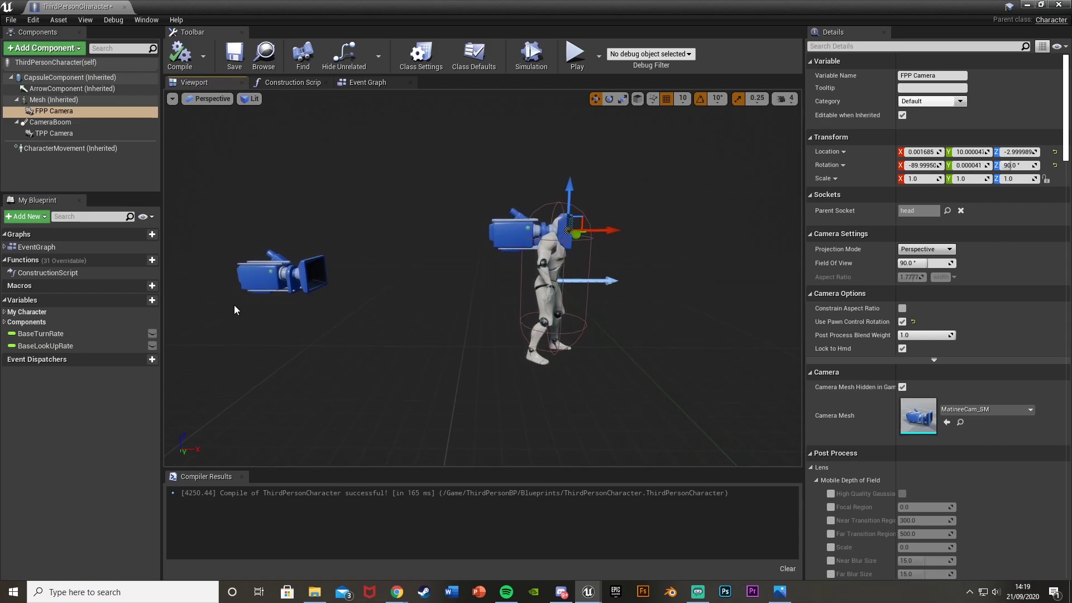
- Open the character's Event Graph at the Event BeginPlay and TPP Camera Set Active nodes
click(367, 84)
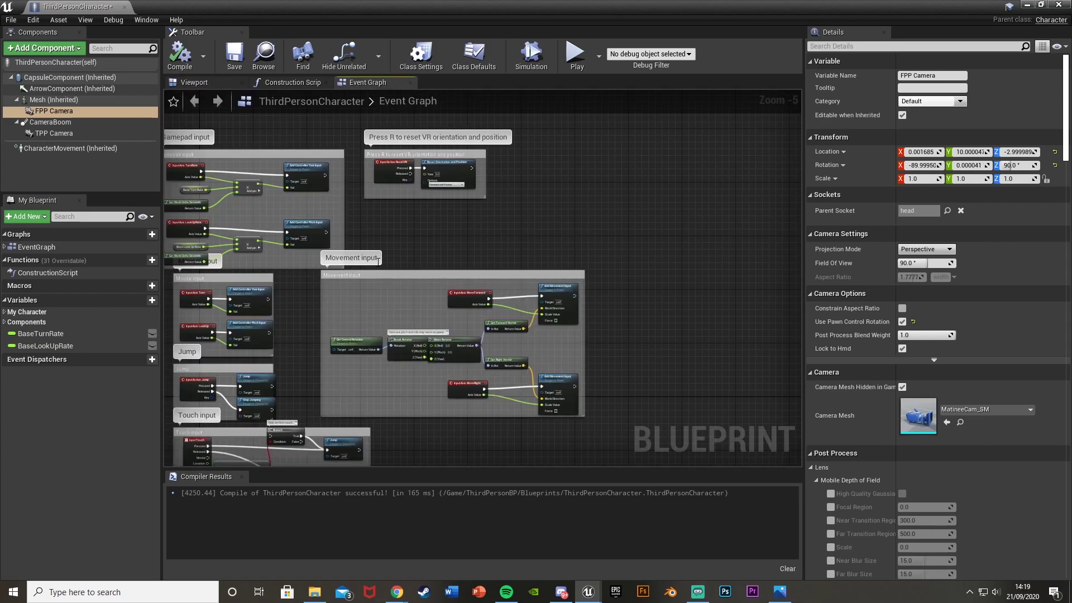
scroll(377, 260, down, 1)
scroll(377, 266, up, 1)
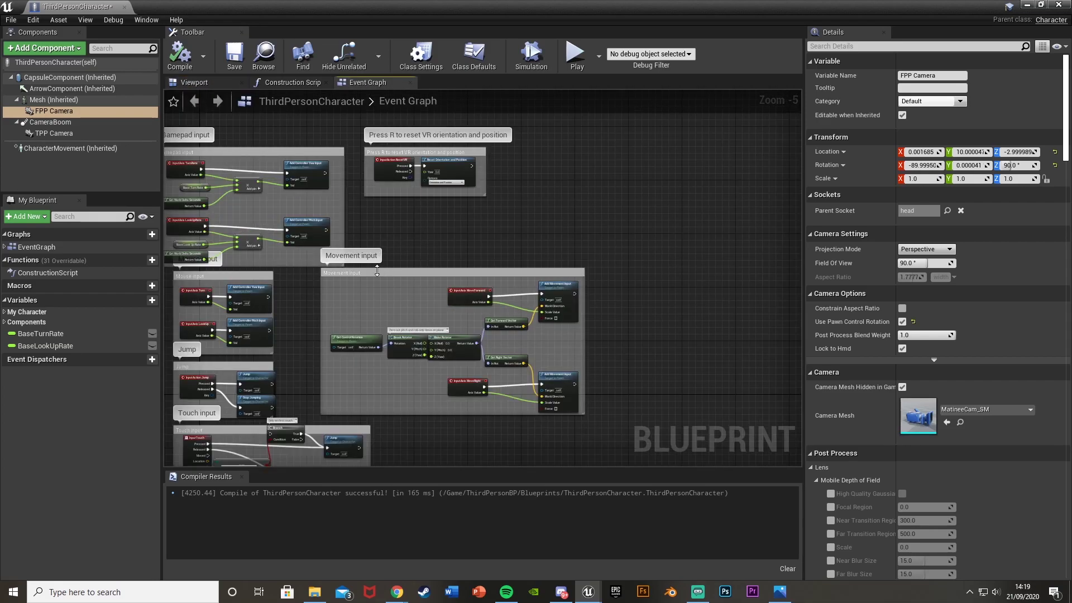
right_drag(378, 393, 365, 170)
scroll(407, 343, up, 4)
right_drag(406, 346, 422, 272)
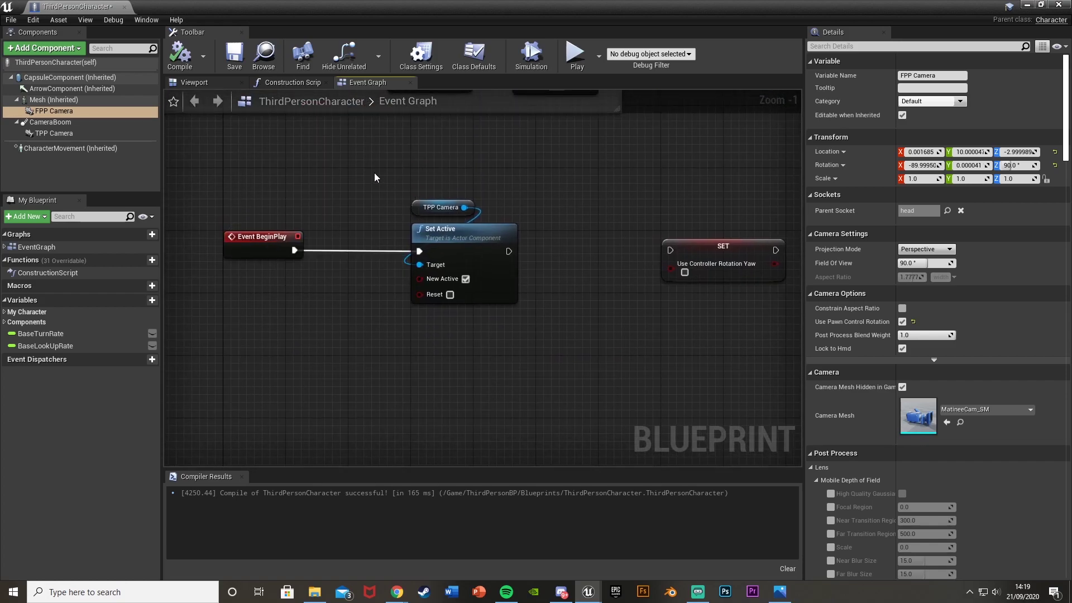
drag(90, 133, 533, 205)
right_drag(540, 228, 456, 230)
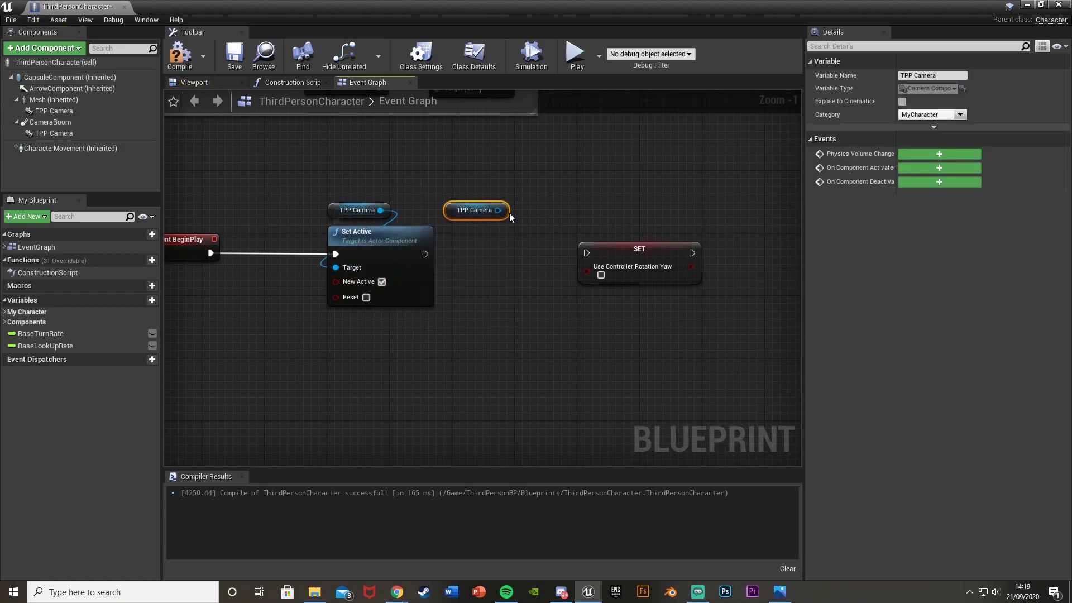
drag(453, 193, 490, 230)
key(Delete)
- Add an FPP Camera reference with its own Set Active node beside the TPP Camera's Set Active node
drag(53, 111, 484, 210)
drag(505, 210, 508, 236)
text(se)
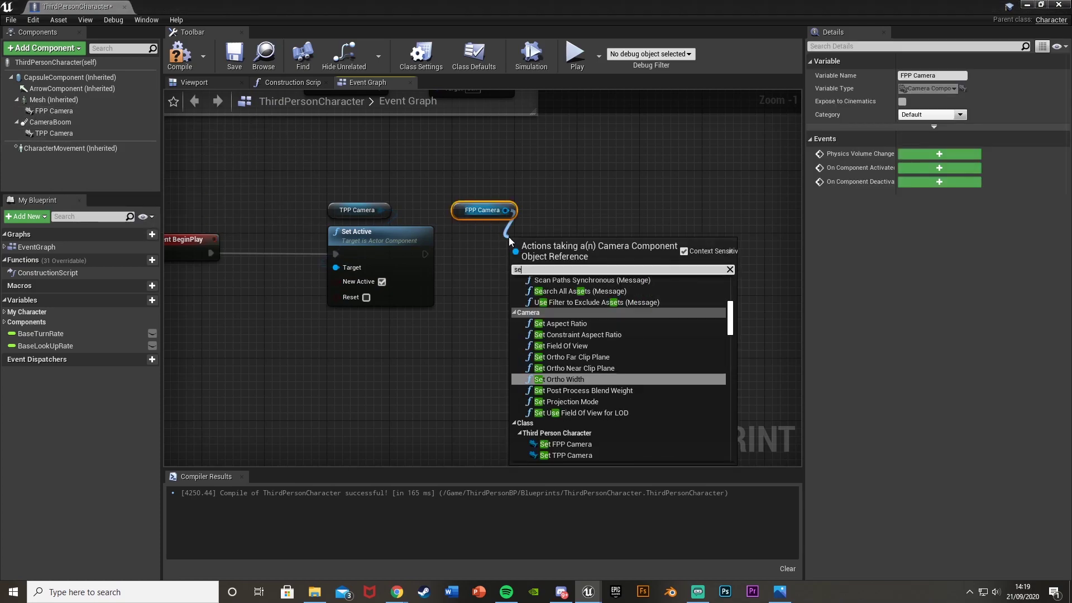
text(t act)
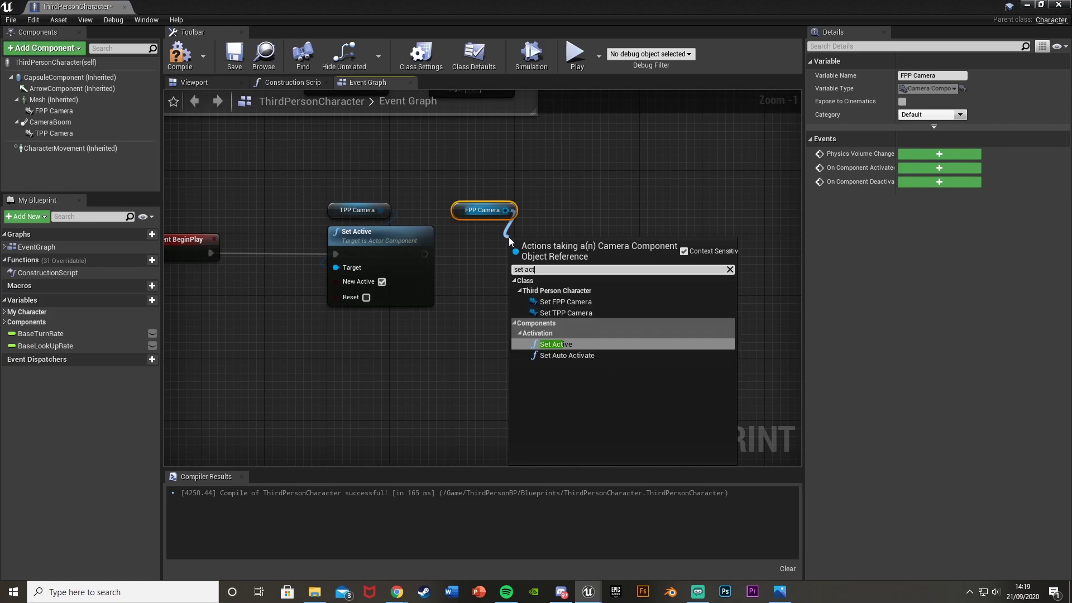
key(Return)
- Wire the FPP Camera's Set Active between the TPP Camera's Set Active and the Use Controller Rotation Yaw SET node, and compile
drag(515, 260, 425, 254)
drag(538, 248, 463, 215)
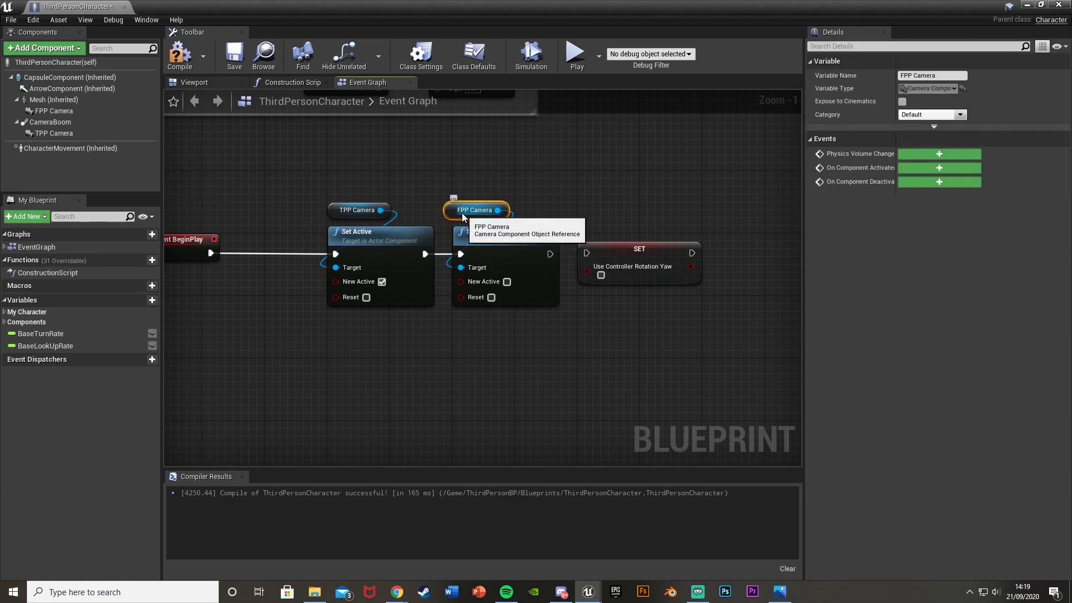
key(ctrl+z)
drag(549, 254, 586, 253)
click(184, 58)
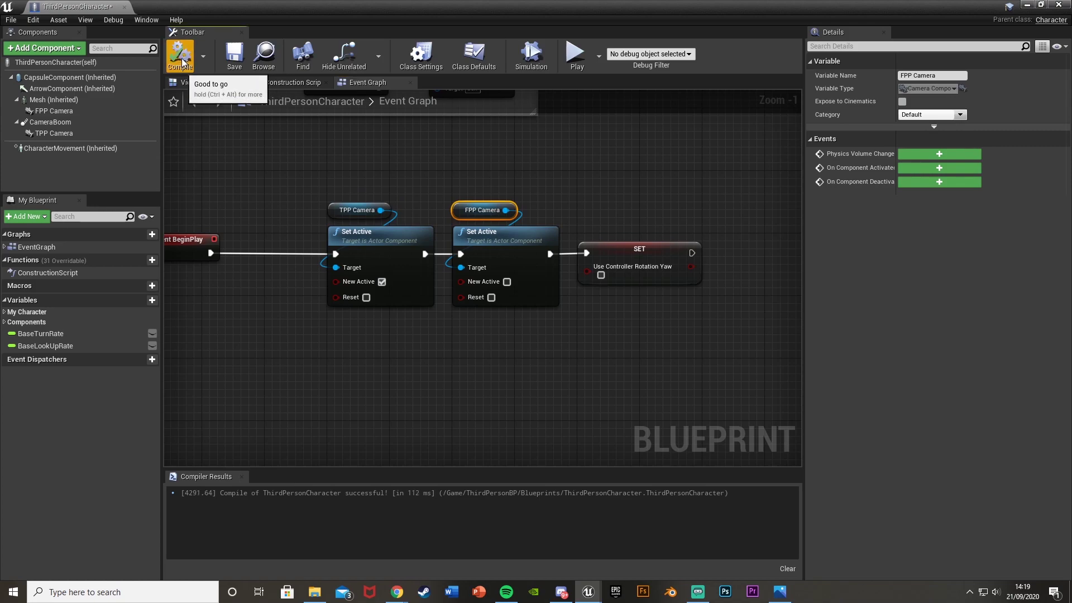
- Add a Camera component to the character in the Viewport and name it REF TPP
click(190, 83)
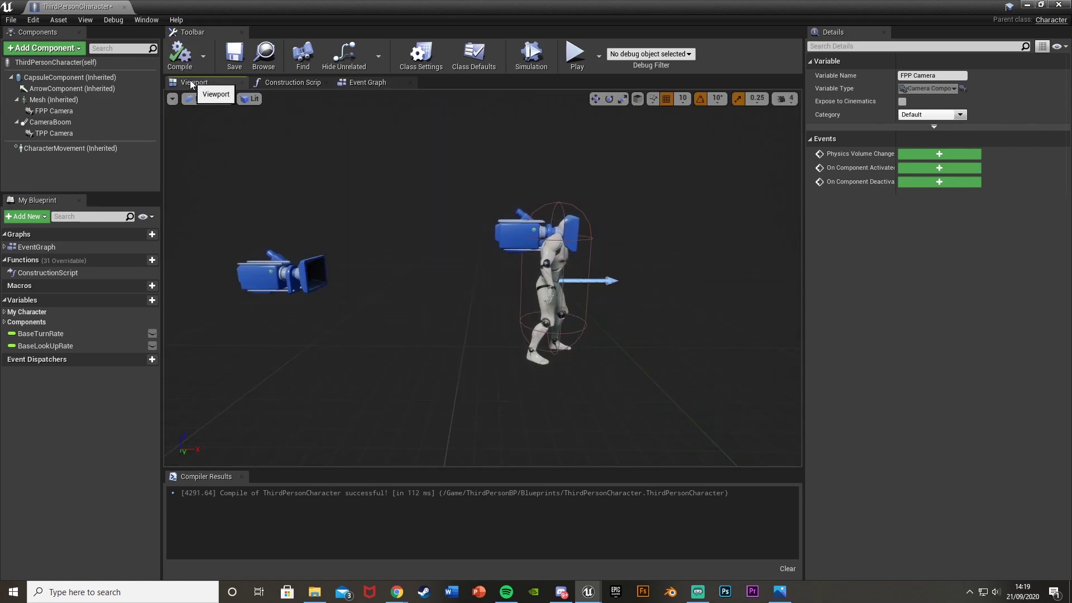
click(73, 51)
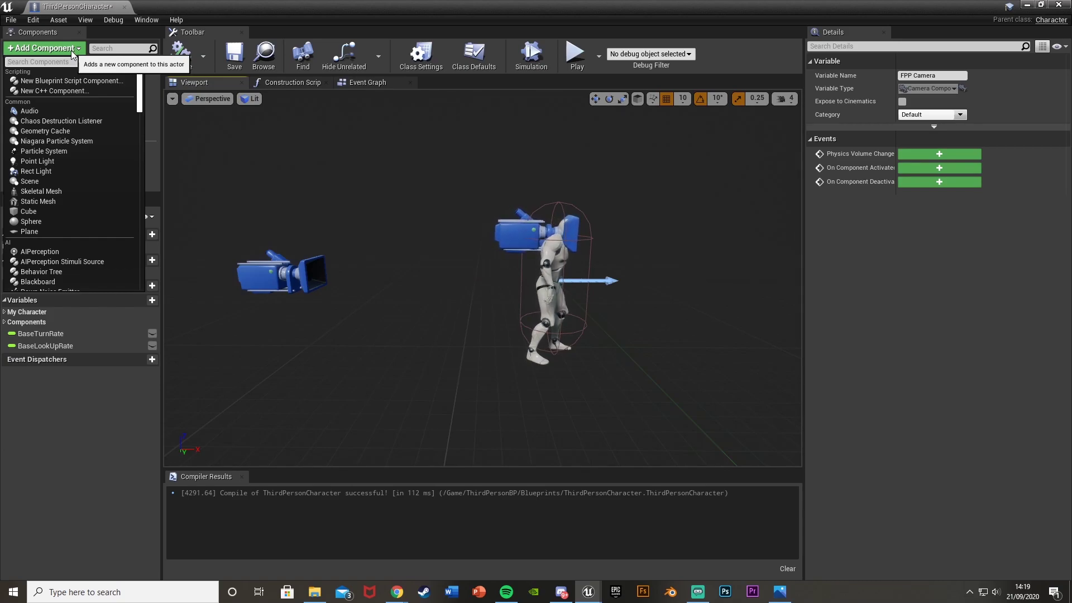
text(camera)
key(Return)
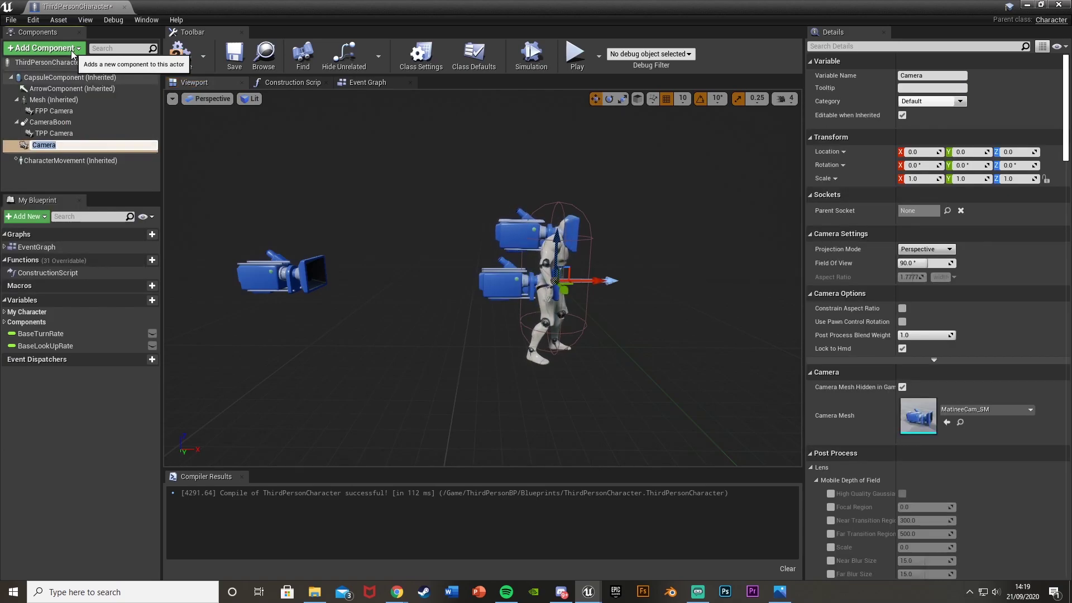
text(REF TPP)
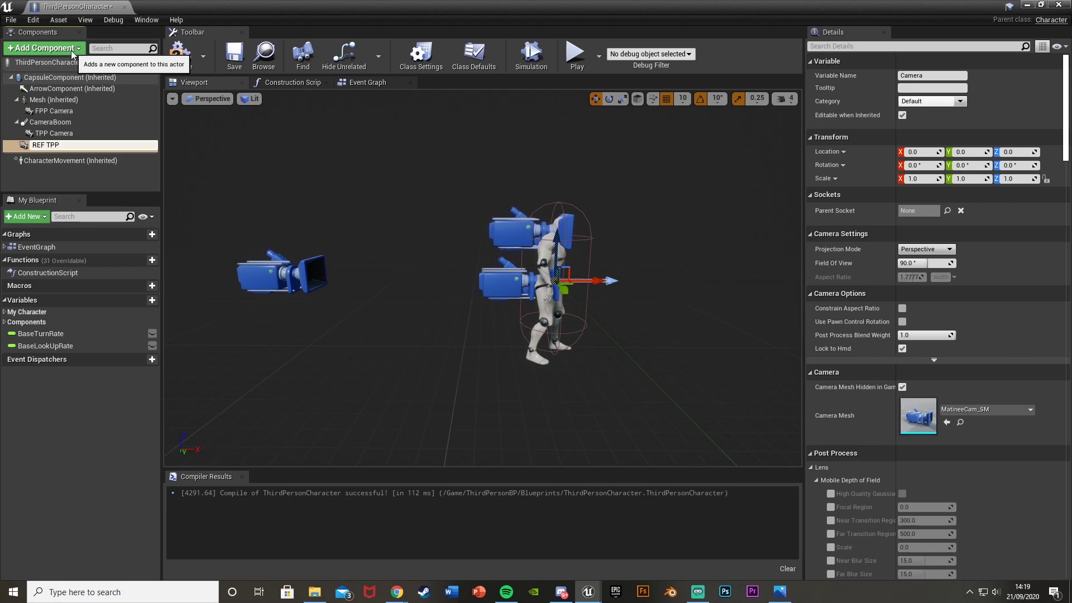
key(Return)
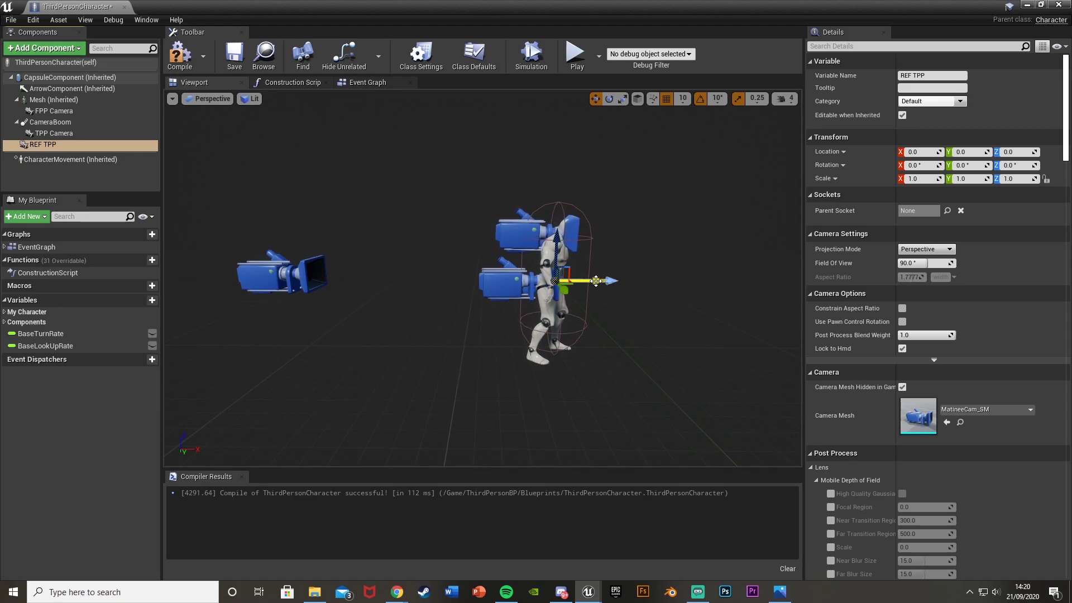
- Move REF TPP behind the character to X -300 and Z 80, and compile the blueprint
drag(596, 280, 357, 279)
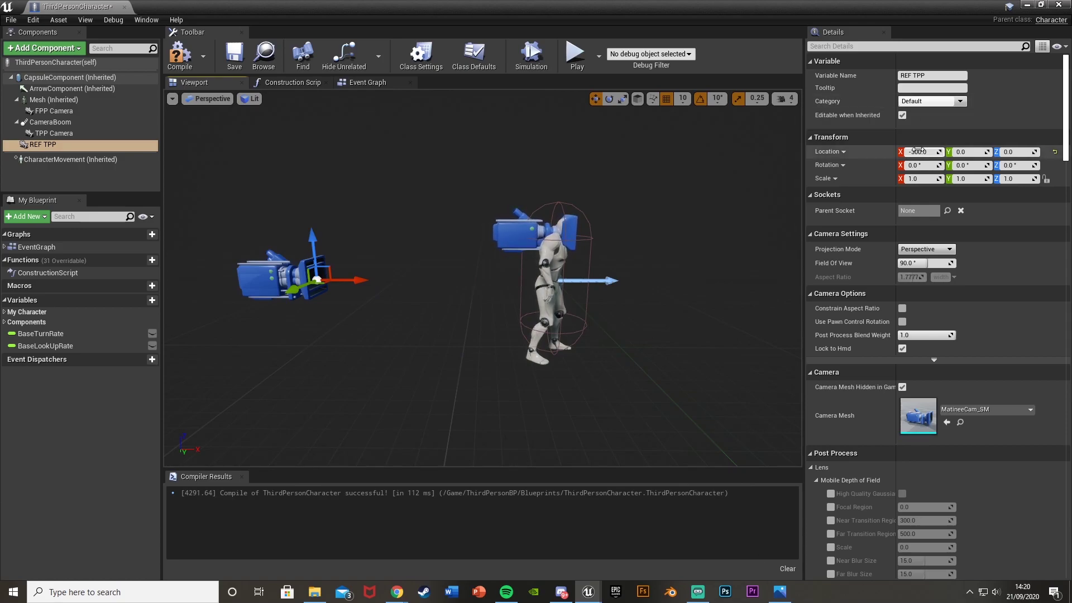
click(1016, 152)
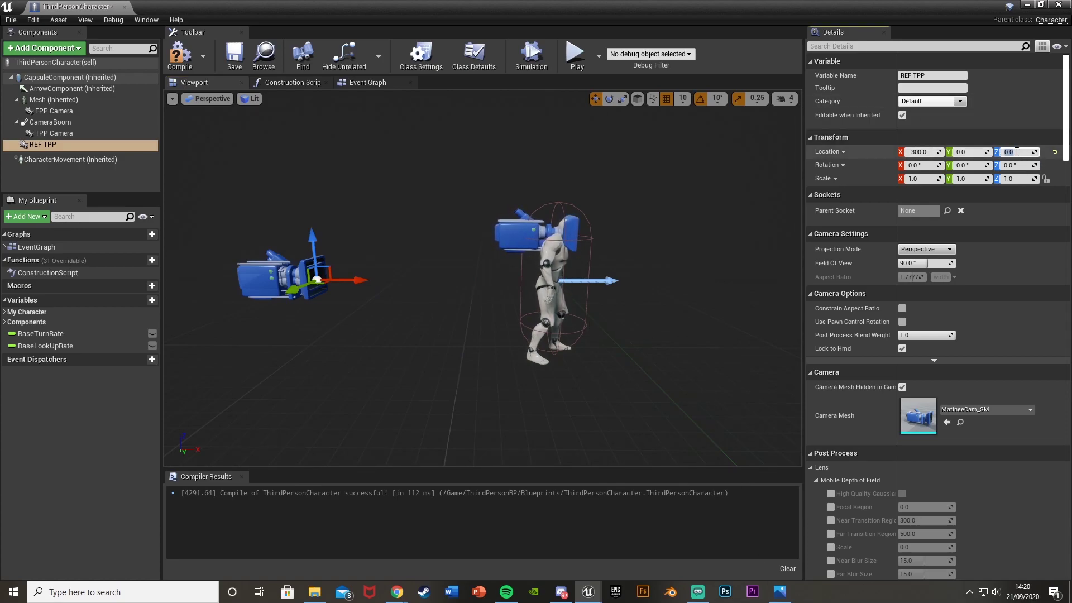
text(80)
key(Return)
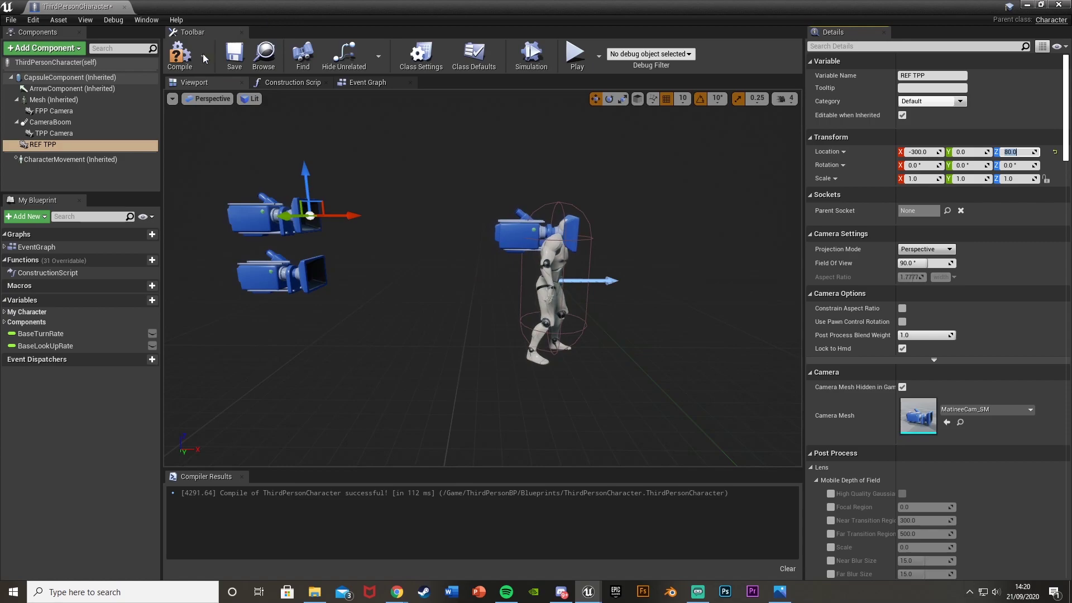
click(181, 58)
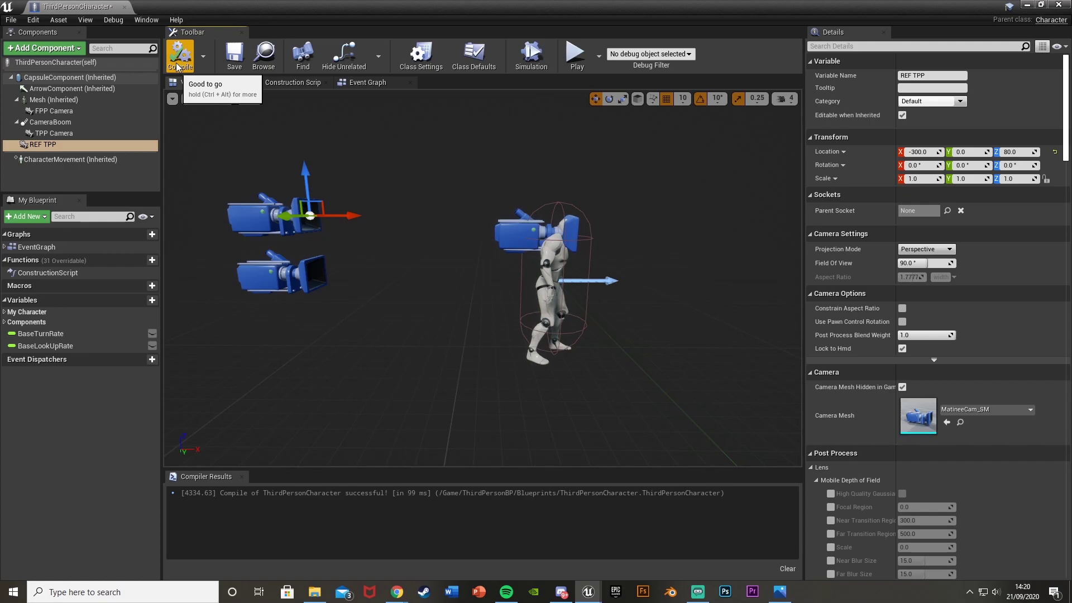
- Create a variable named TPP Location and set its type to Vector
click(138, 301)
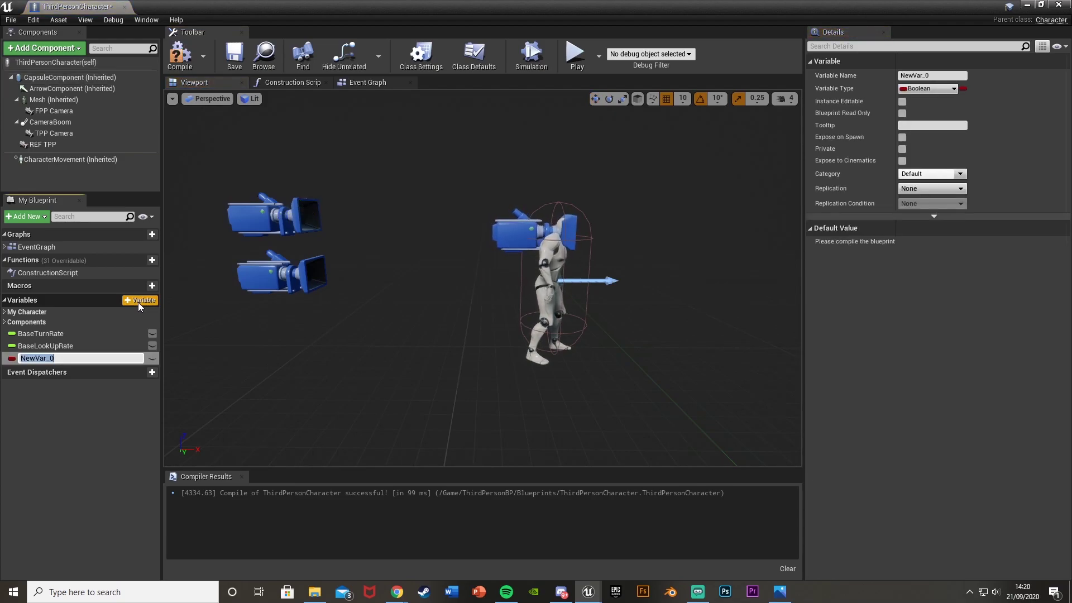
text(TPPP)
key(BackSpace)
text(Location)
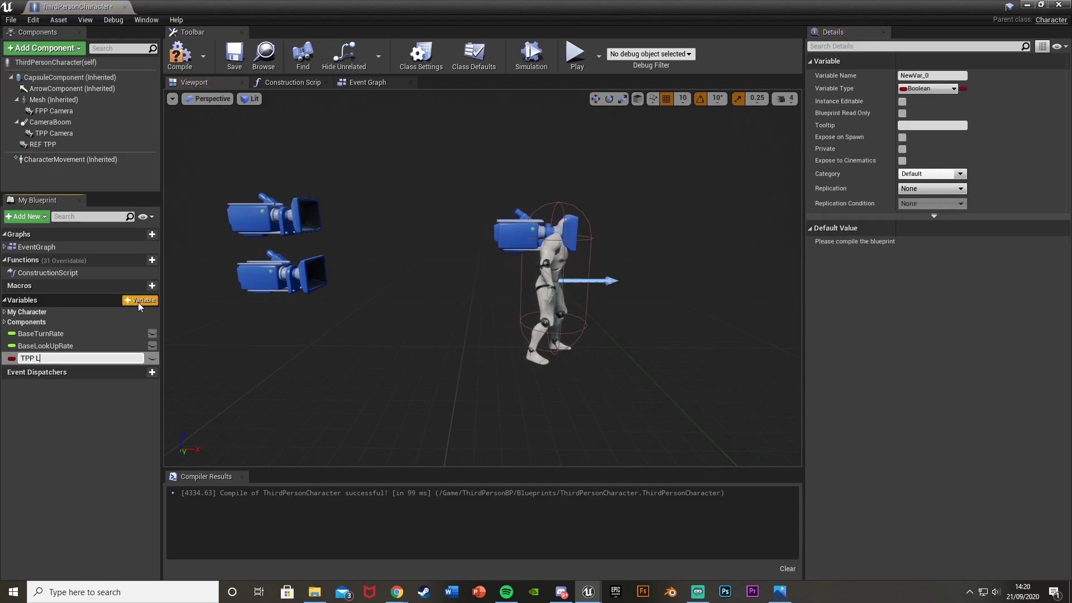
key(Return)
click(927, 88)
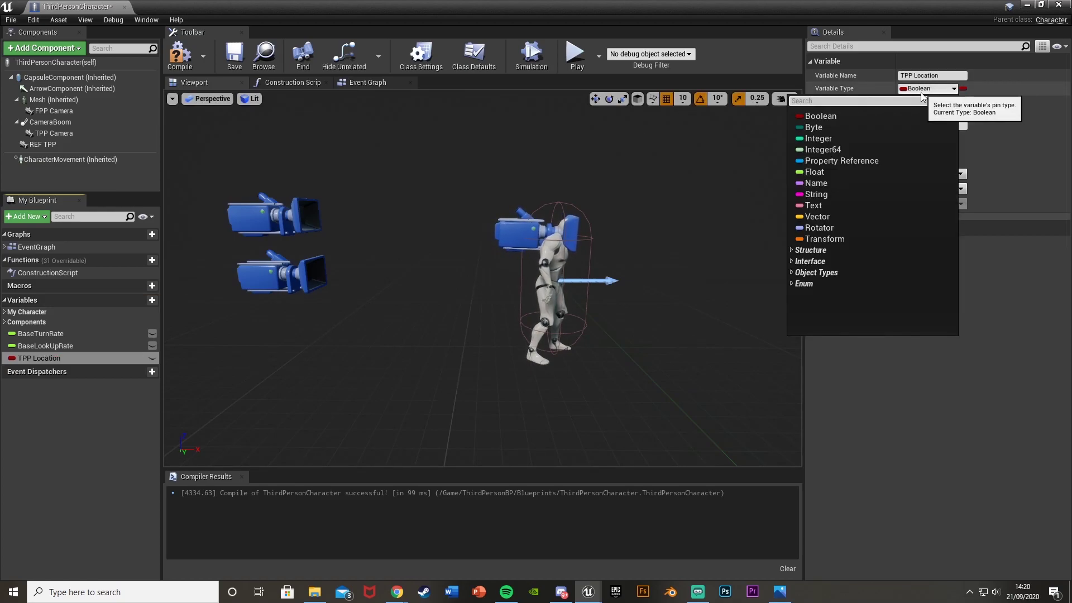
click(818, 216)
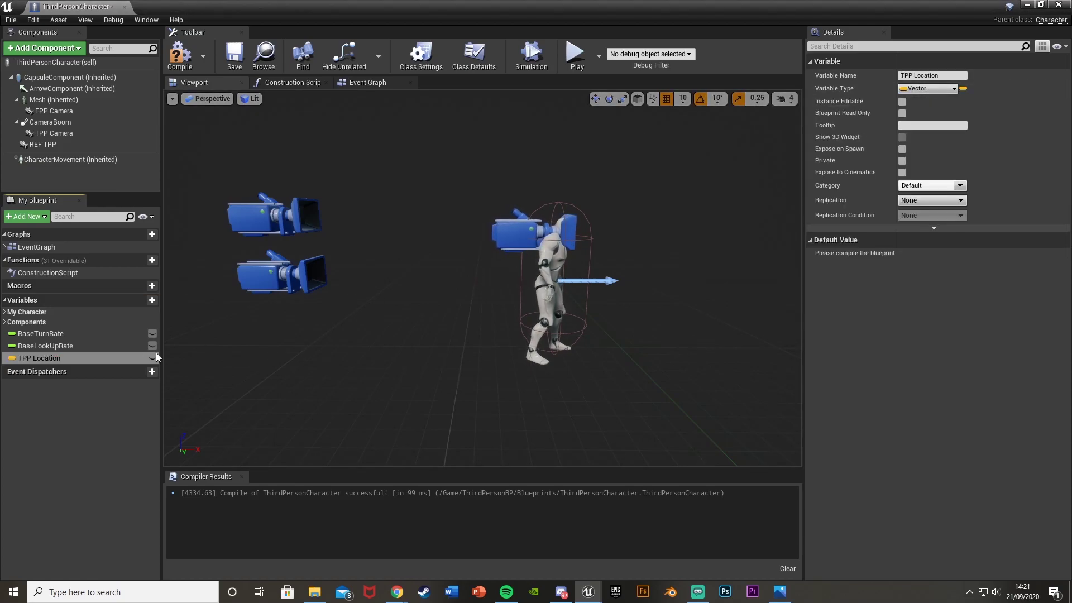
- Create a second Vector variable named FPP Location
click(150, 300)
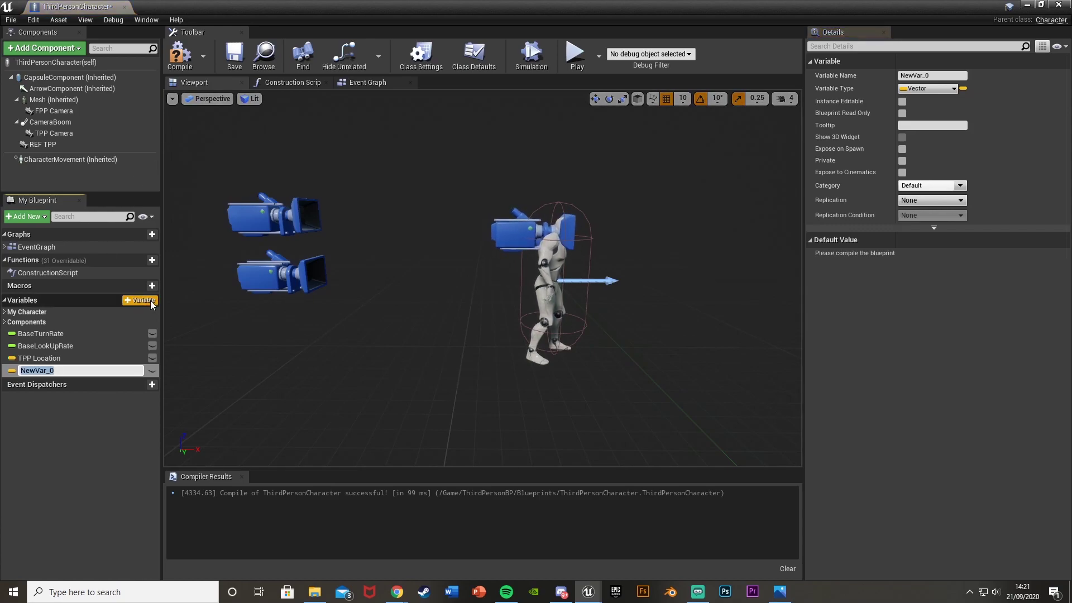
text(FPP L)
text(ocation)
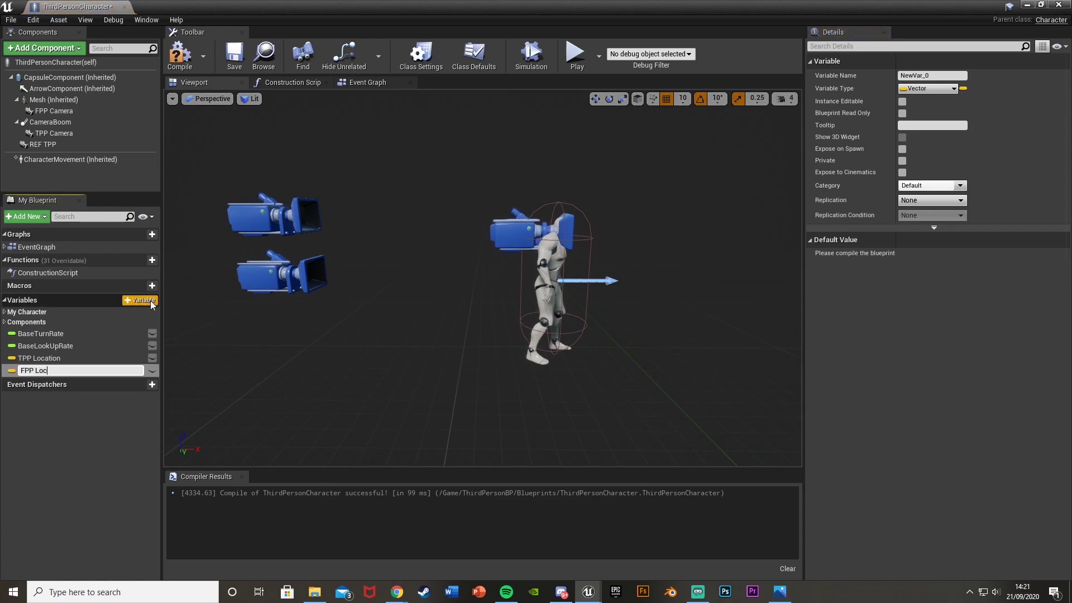
key(Return)
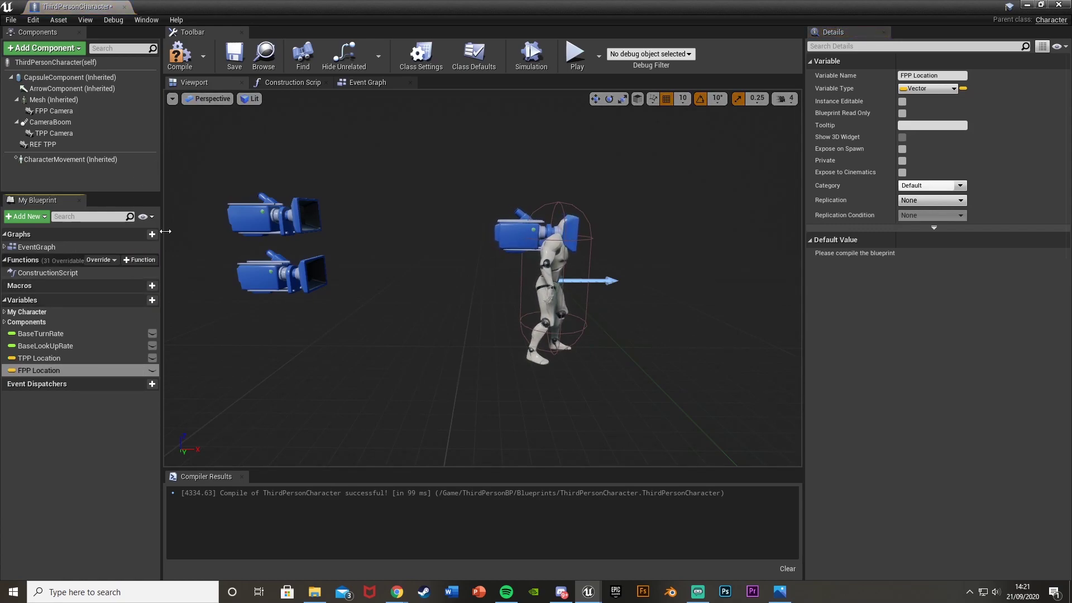
- Create a third Vector variable named TPP Original and compile the blueprint
click(150, 300)
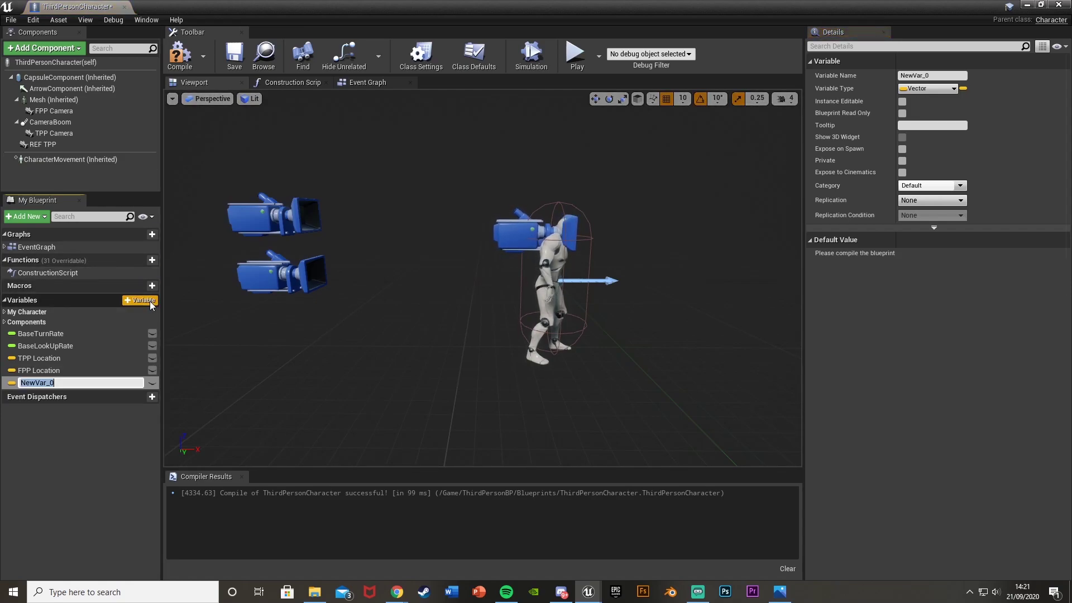
text(TPP Origina)
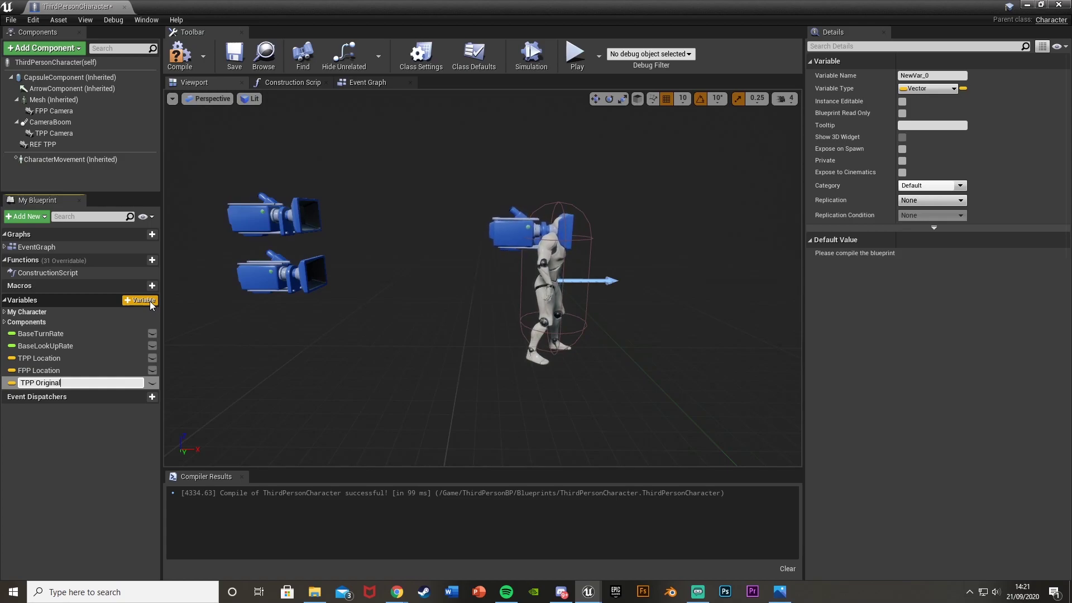
text(l)
key(Return)
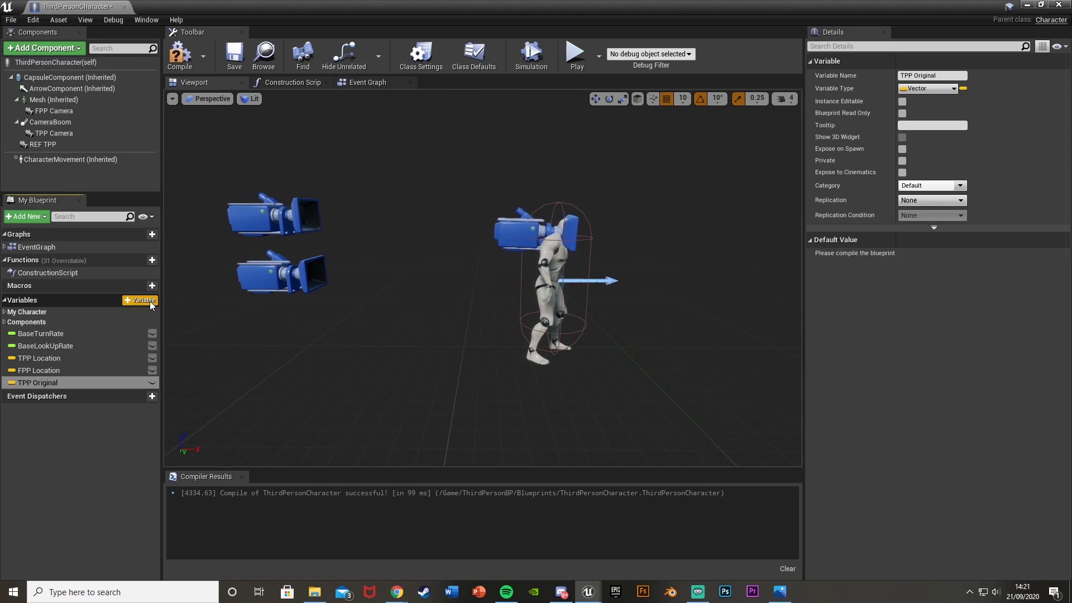
click(227, 233)
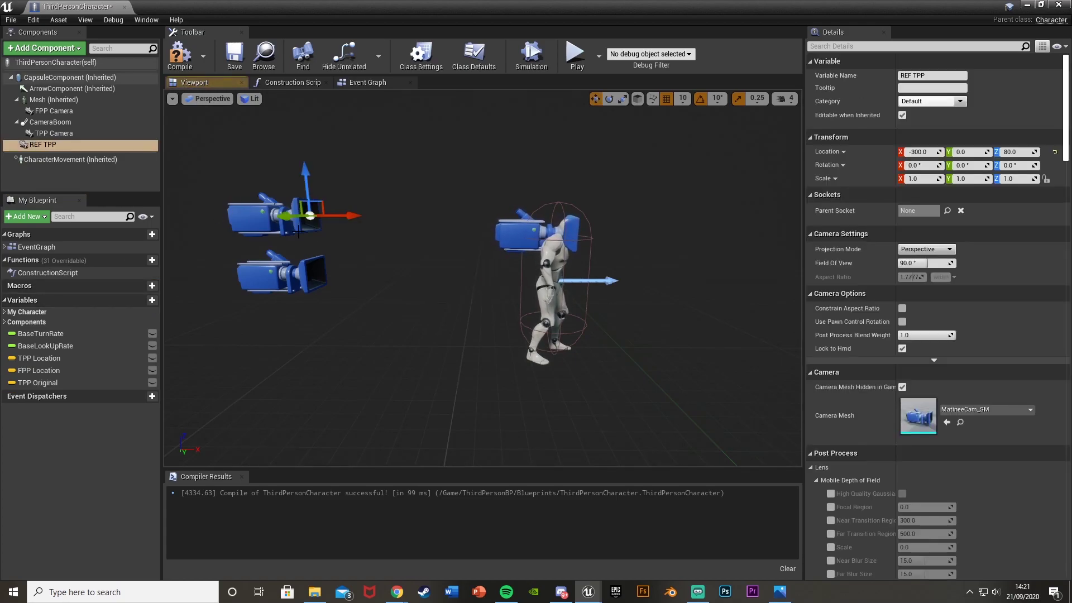
click(179, 54)
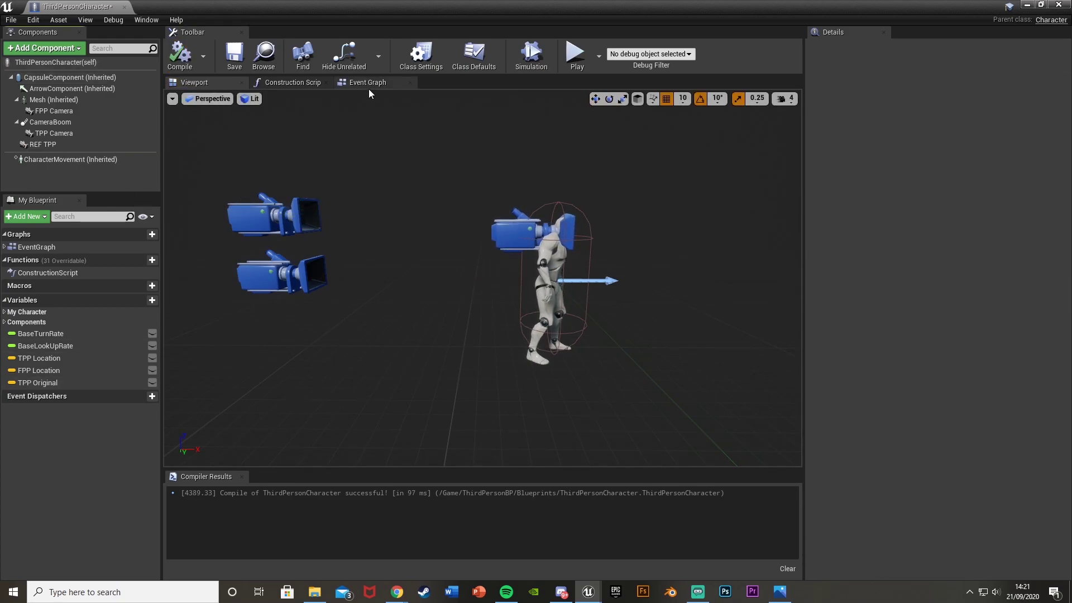
- Return to the Event Graph at an empty area away from the existing nodes
click(368, 87)
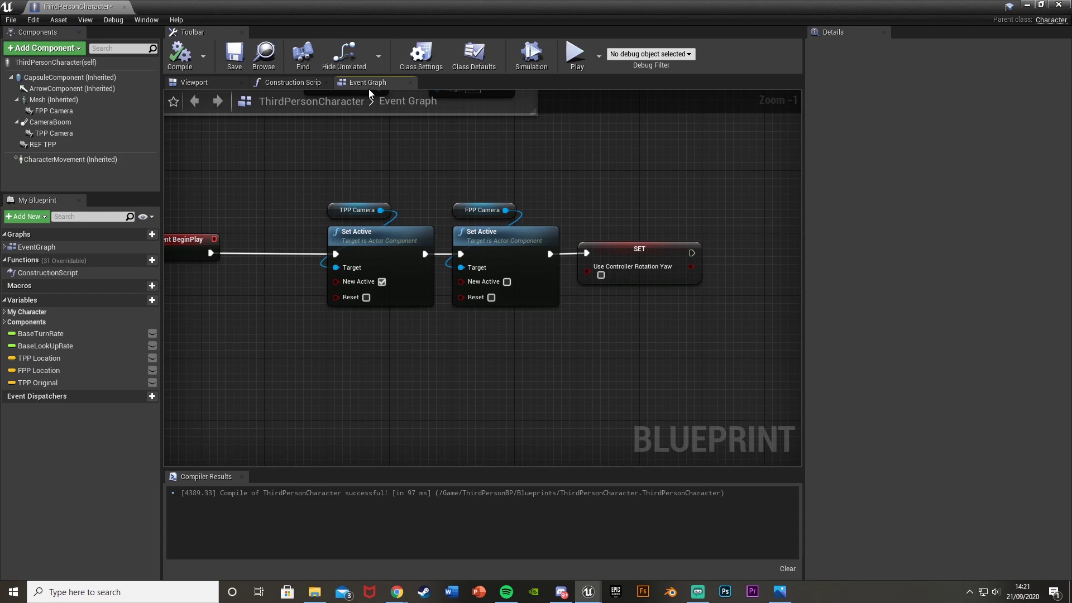
scroll(498, 283, down, 6)
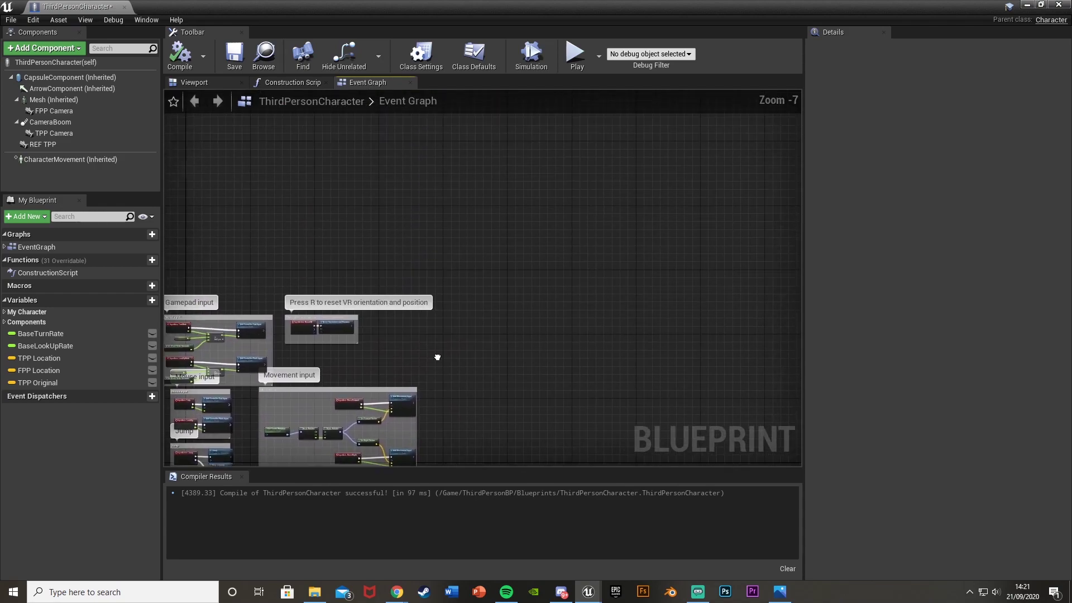
scroll(498, 283, up, 6)
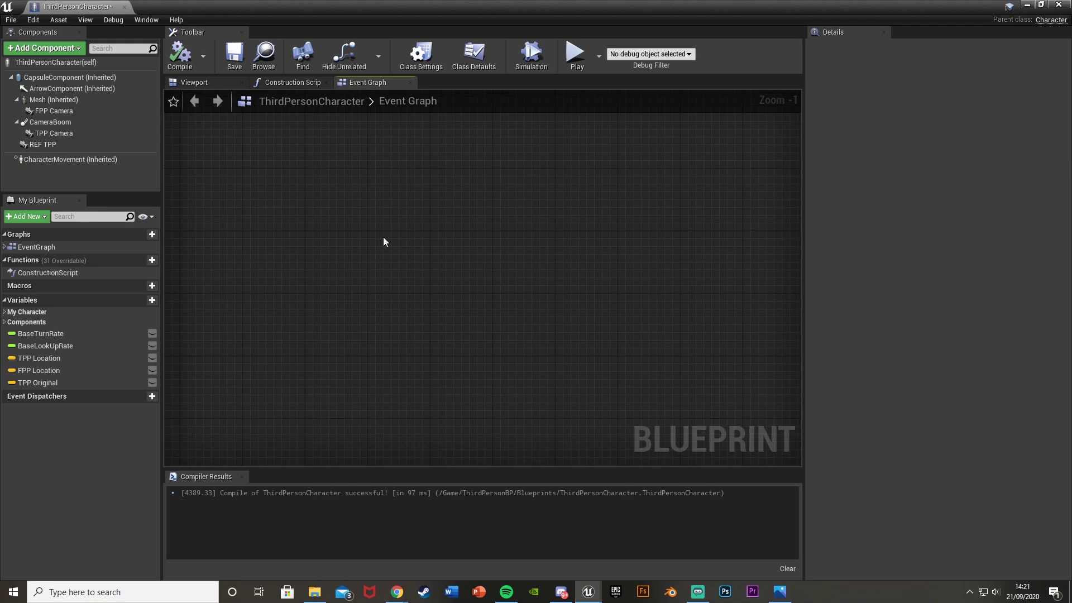
- Switch to the main level editor and open the Engine Input page of the Project Settings
click(1026, 5)
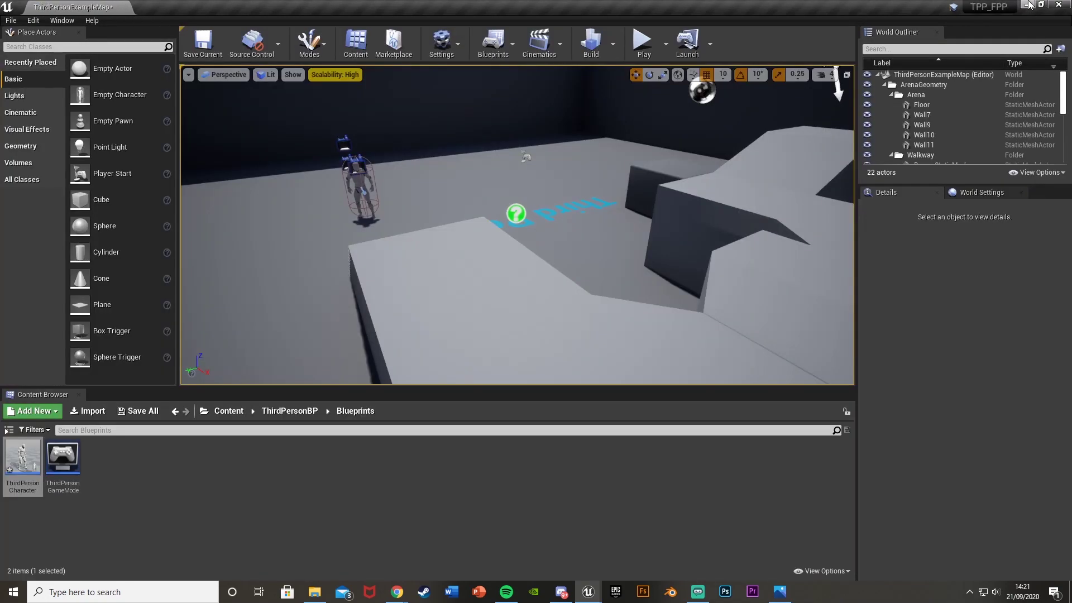
click(33, 20)
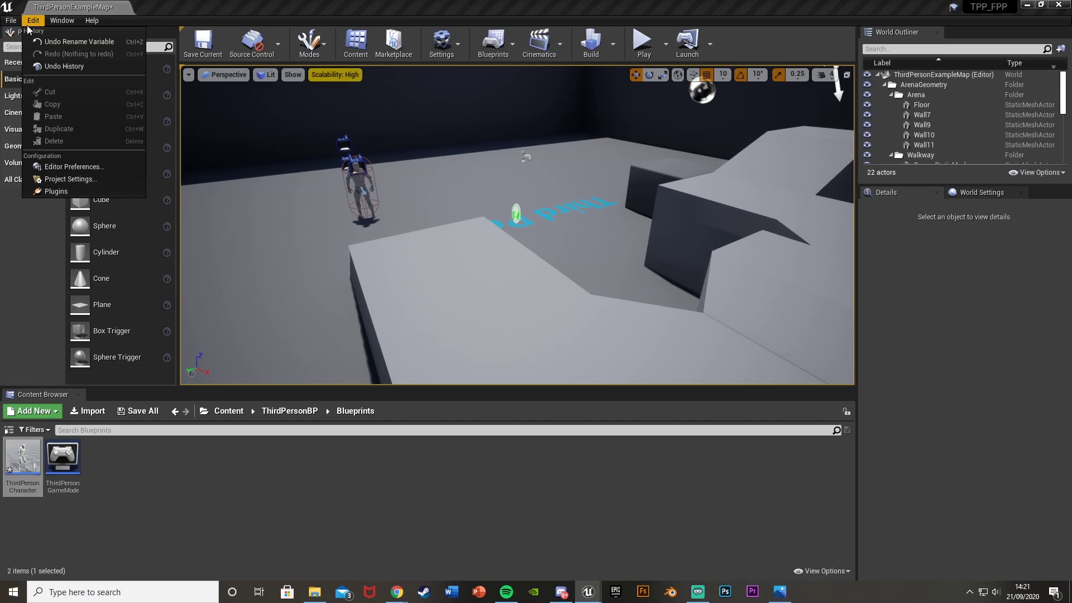
click(71, 185)
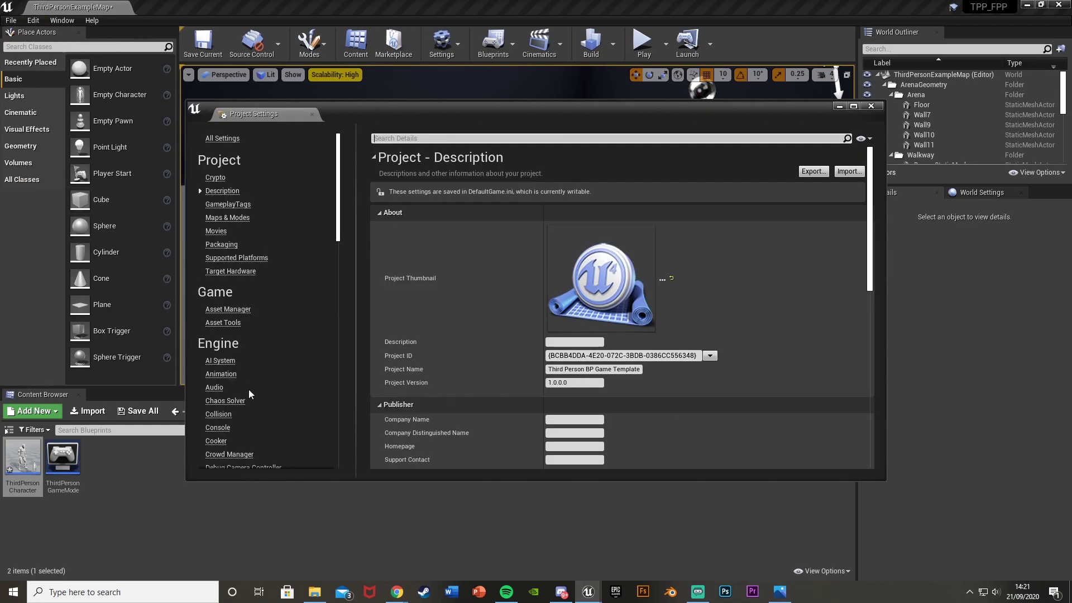
scroll(249, 390, down, 5)
click(241, 411)
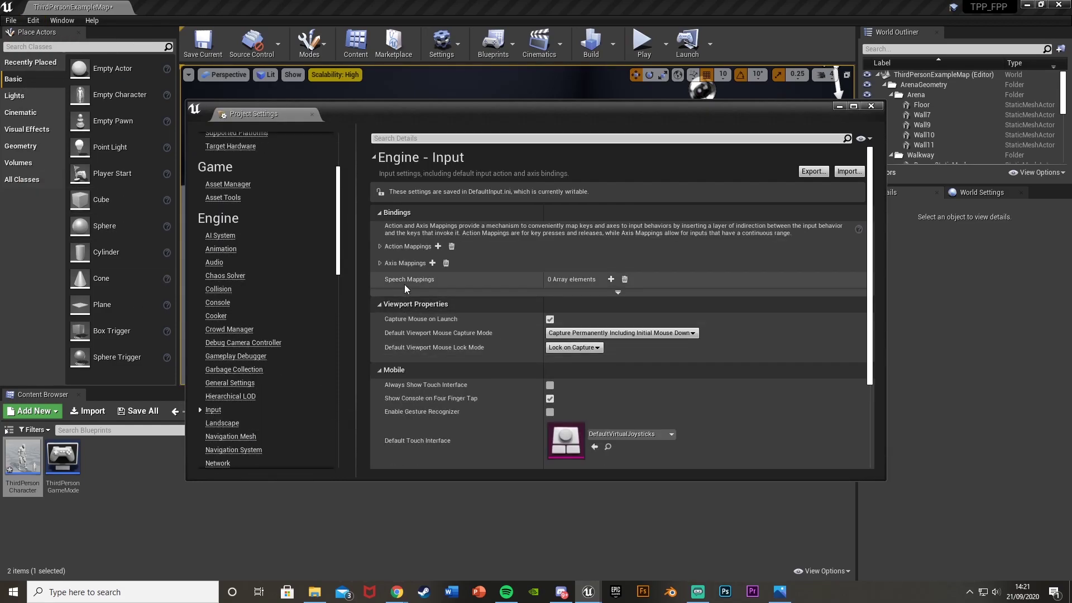
- Add an action mapping named Change Perspective and bind it to the keyboard's V
click(380, 246)
click(438, 246)
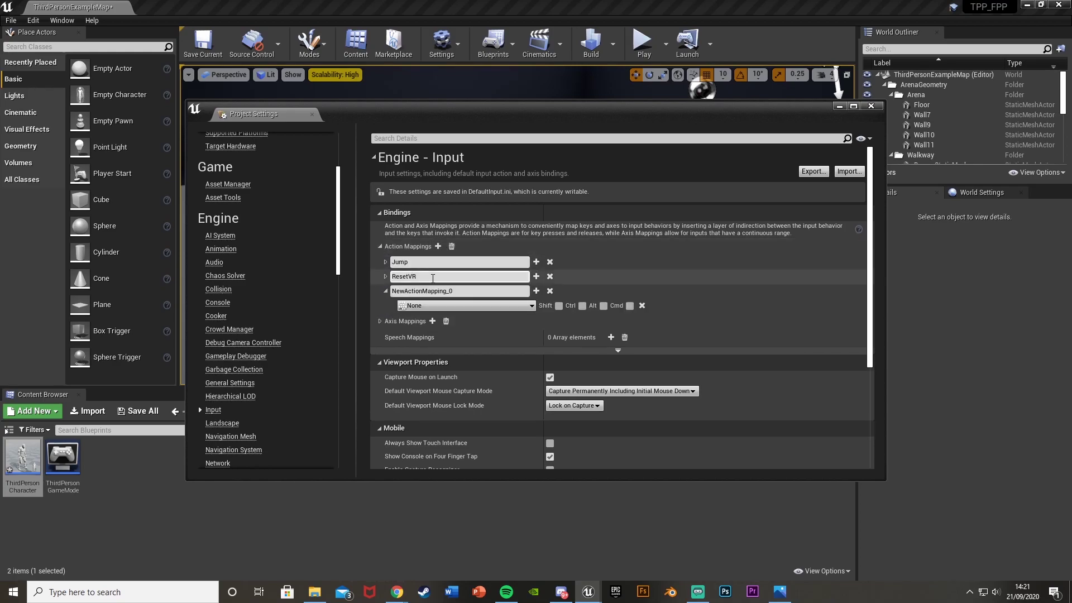
click(434, 290)
text(Change)
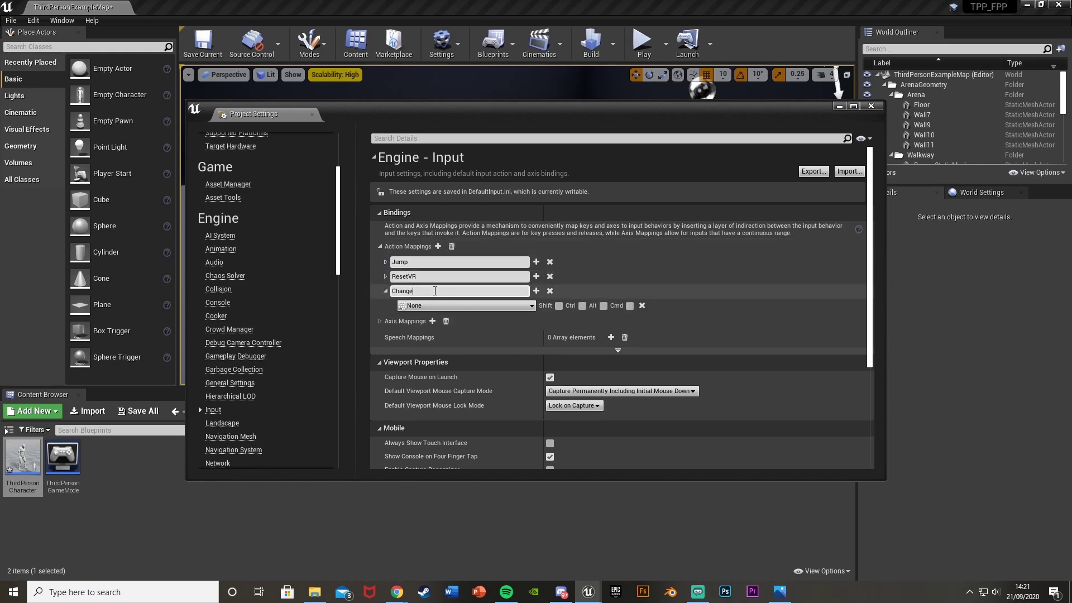
text( Perspective)
click(436, 306)
text(v)
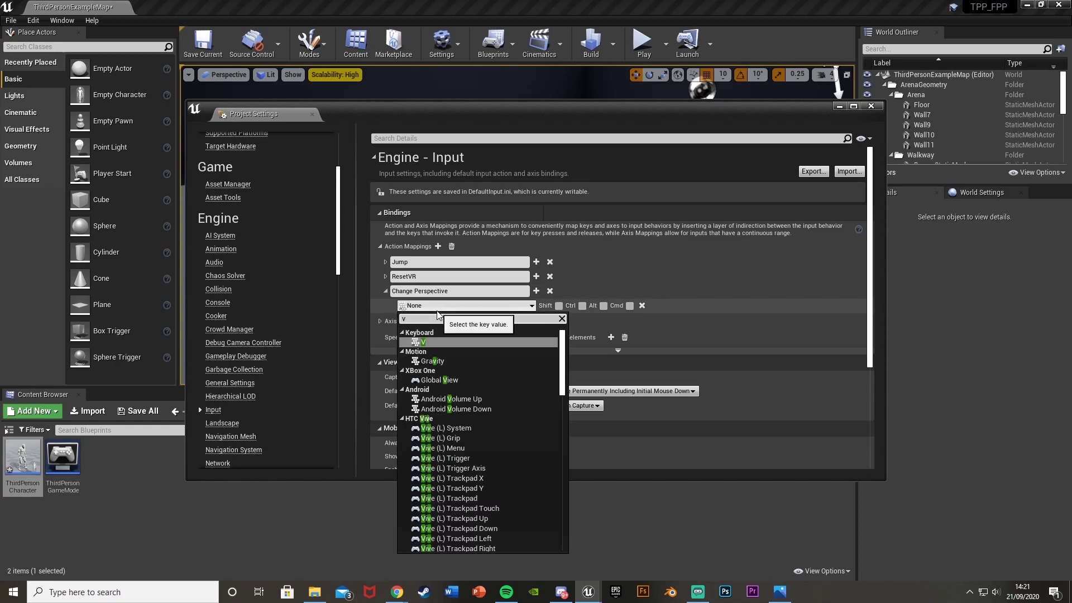
click(436, 337)
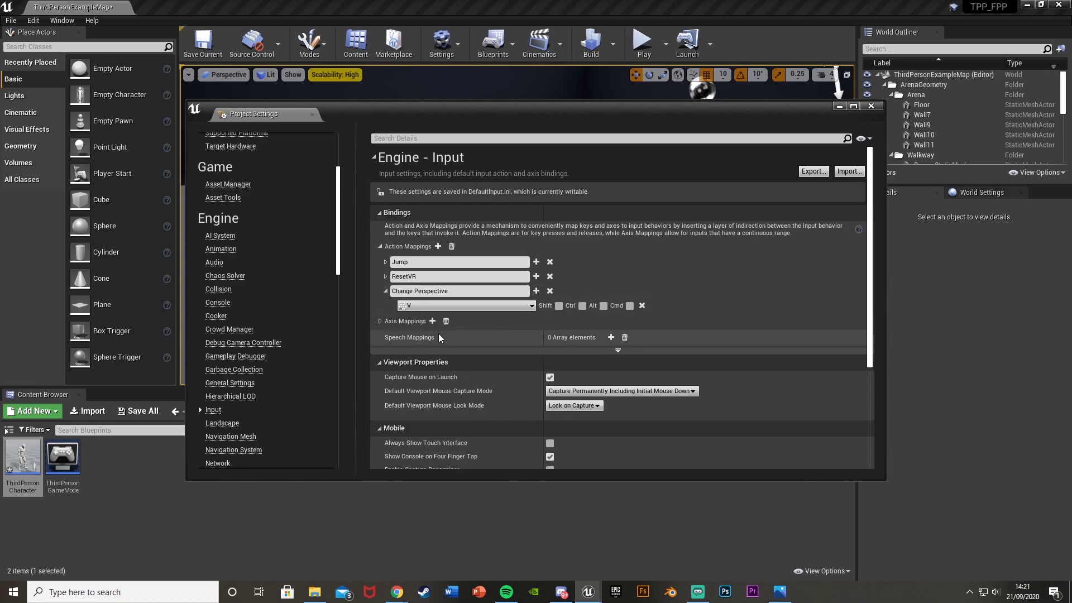